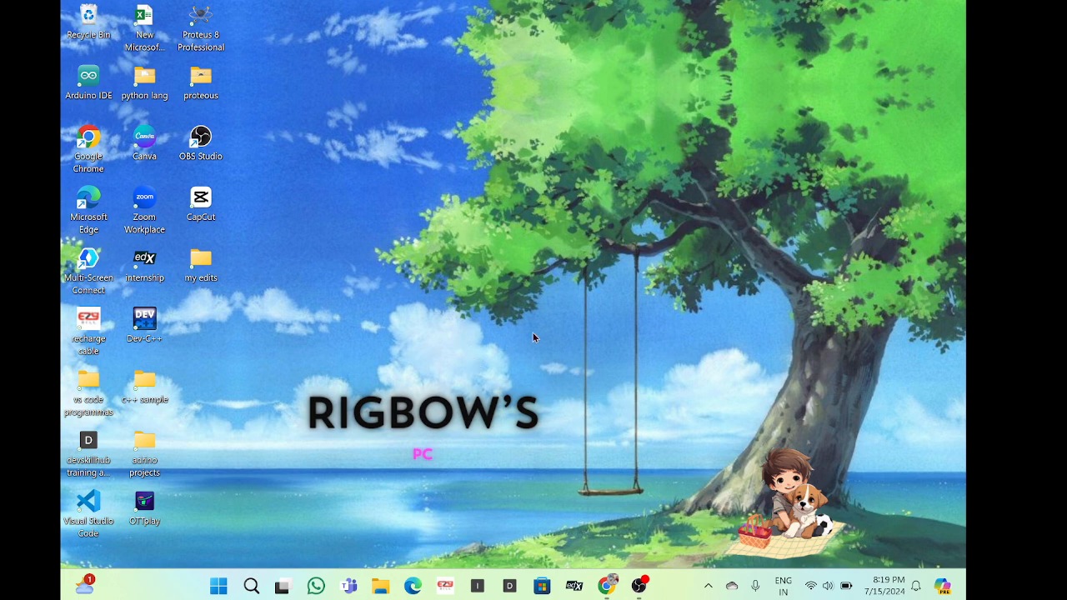
Read the Chrome search result on what Proteus software is used for, close the browser and launch Proteus 8 Professional.
{"action": "left_click", "coordinate": [609, 586]}
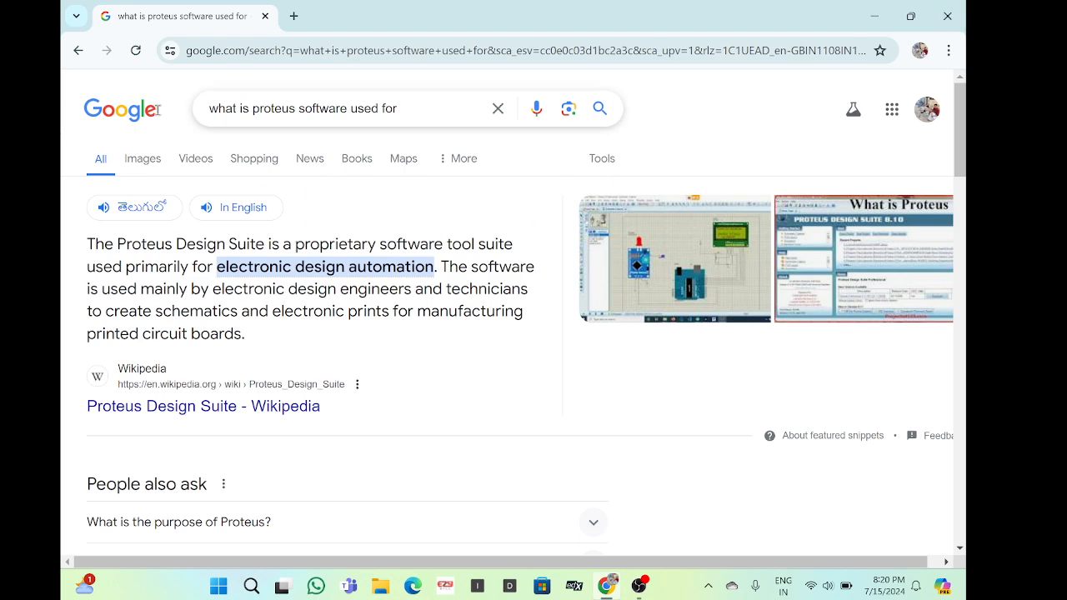
{"action": "left_click", "coordinate": [947, 16]}
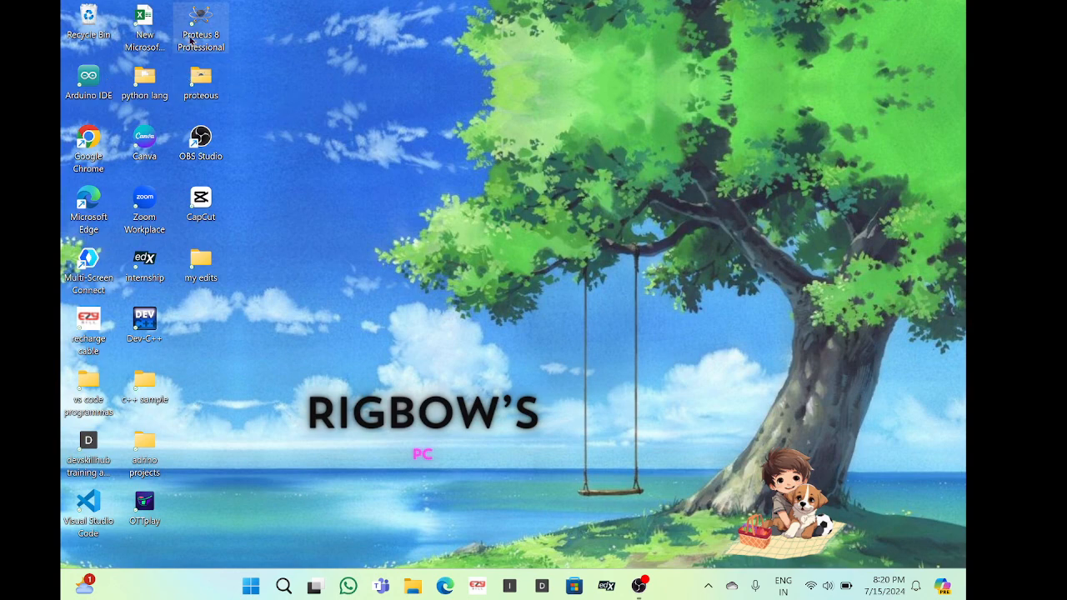
{"action": "double_click", "coordinate": [192, 37]}
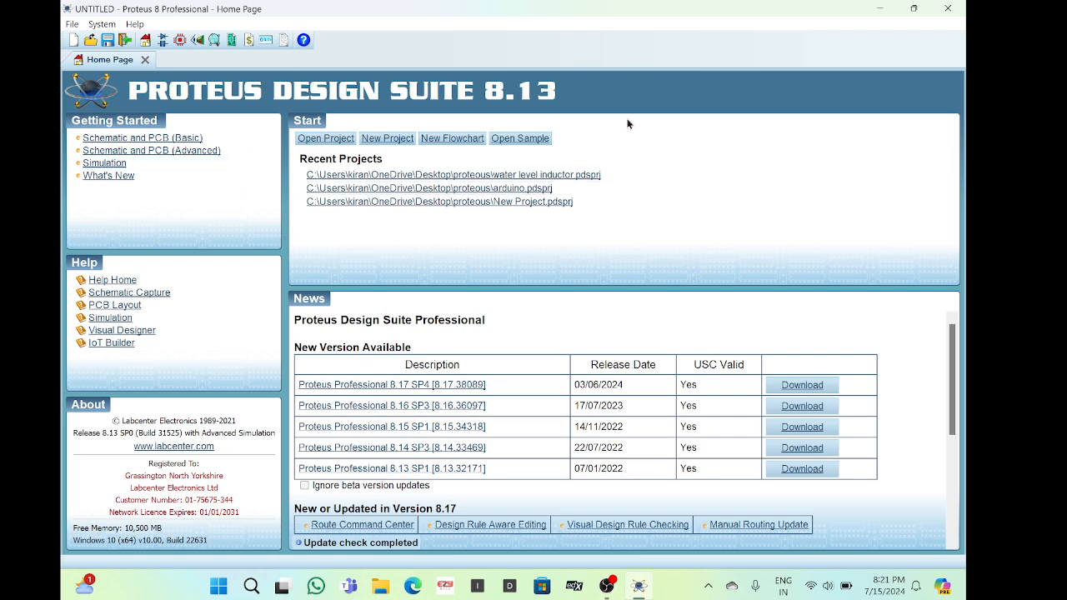
{"action": "left_click", "coordinate": [379, 142]}
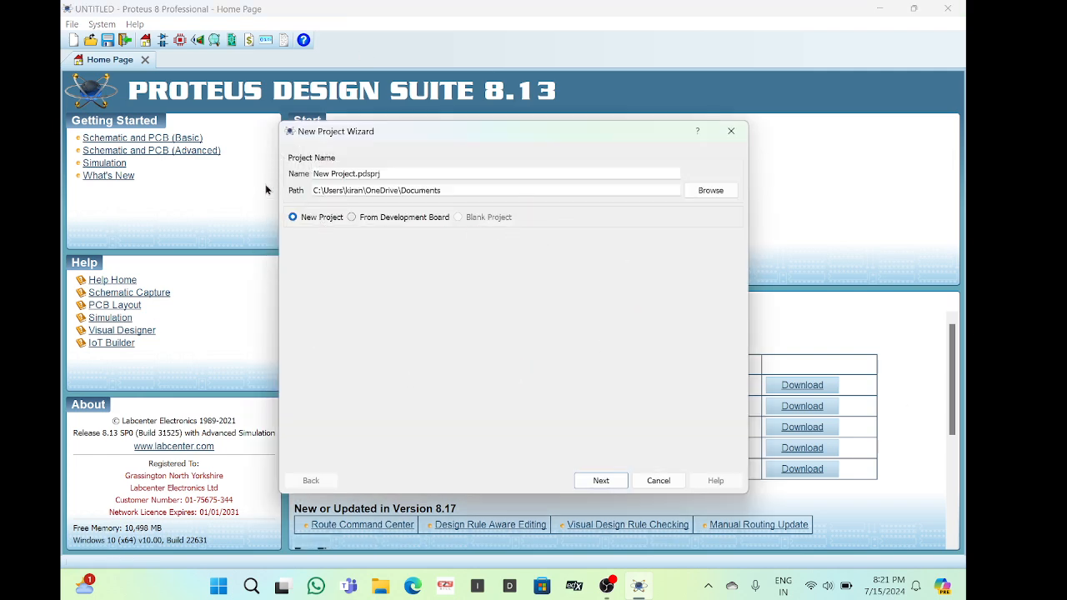
{"action": "left_click", "coordinate": [627, 173]}
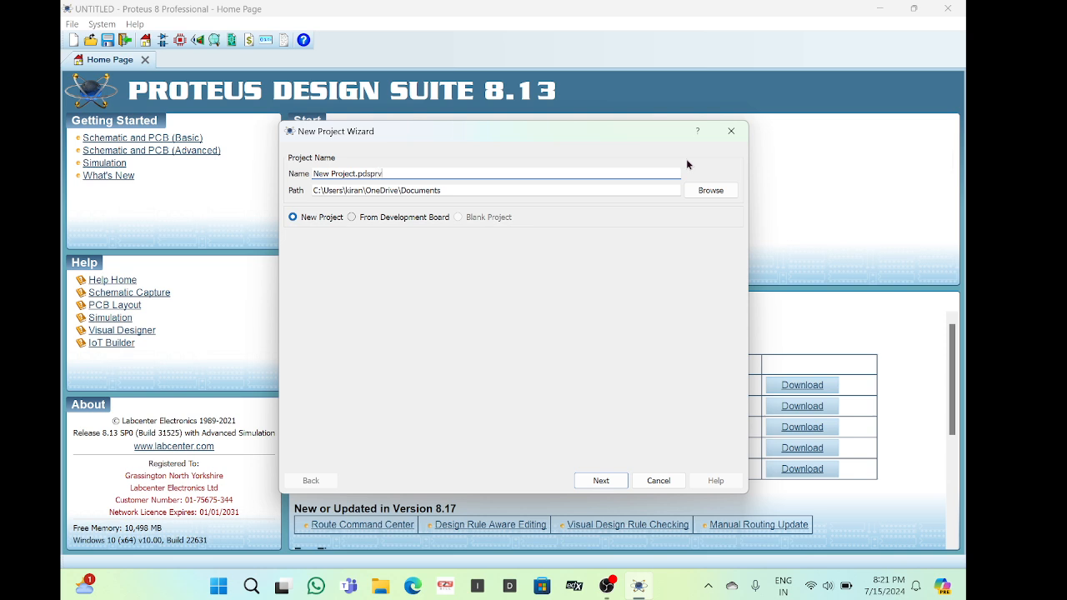
{"action": "key", "text": "BackSpace"}
{"action": "key", "text": "BackSpace"}
{"action": "key", "text": "BackSpace"}
{"action": "key", "text": "BackSpace"}
{"action": "key", "text": "BackSpace"}
{"action": "key", "text": "BackSpace"}
{"action": "key", "text": "BackSpace"}
{"action": "key", "text": "BackSpace"}
{"action": "key", "text": "BackSpace"}
{"action": "key", "text": "BackSpace"}
{"action": "key", "text": "BackSpace"}
{"action": "key", "text": "BackSpace"}
{"action": "key", "text": "BackSpace"}
{"action": "key", "text": "BackSpace"}
{"action": "key", "text": "BackSpace"}
{"action": "key", "text": "BackSpace"}
{"action": "key", "text": "BackSpace"}
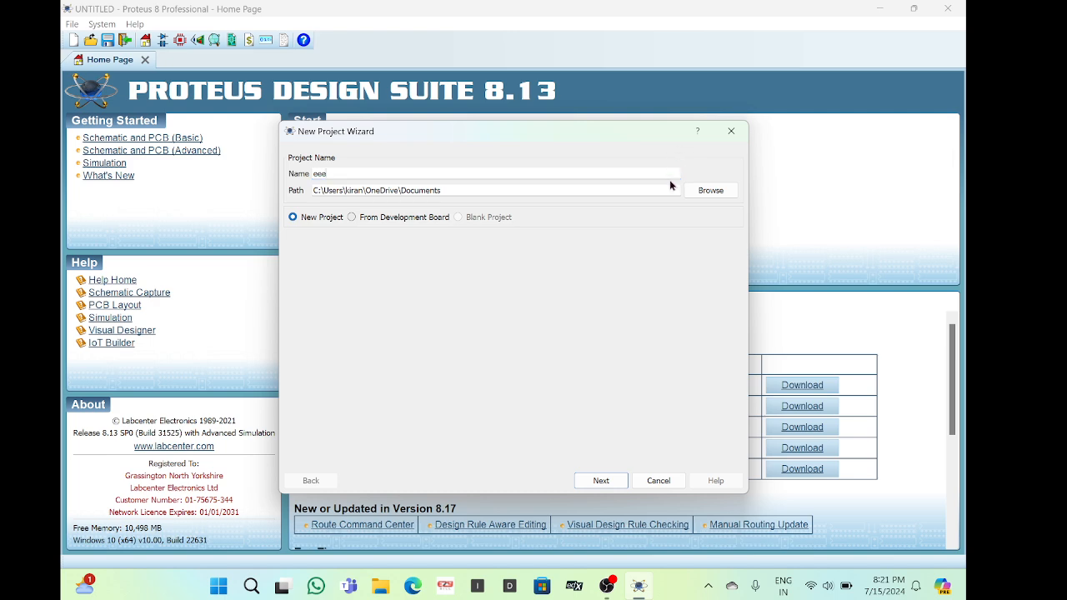
{"action": "left_click", "coordinate": [709, 191]}
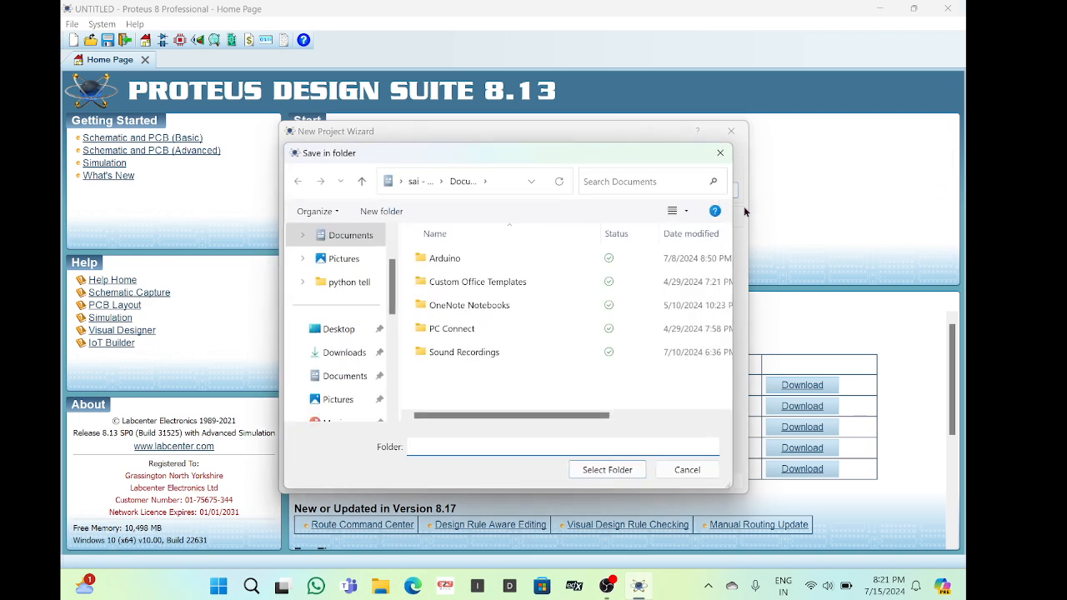
{"action": "left_click", "coordinate": [721, 153]}
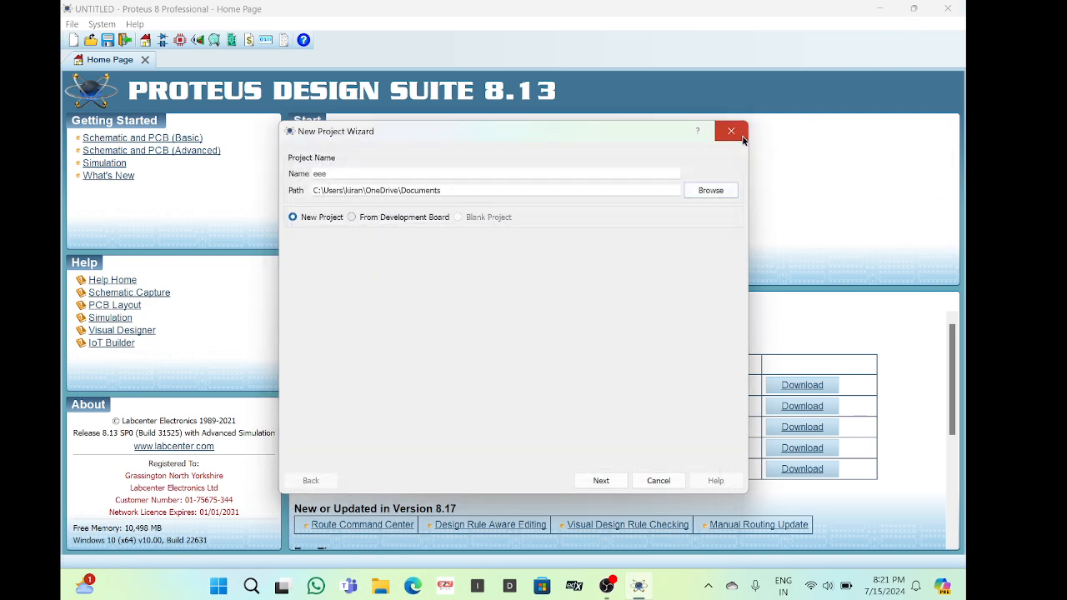
{"action": "left_click", "coordinate": [742, 138]}
{"action": "left_click", "coordinate": [880, 8]}
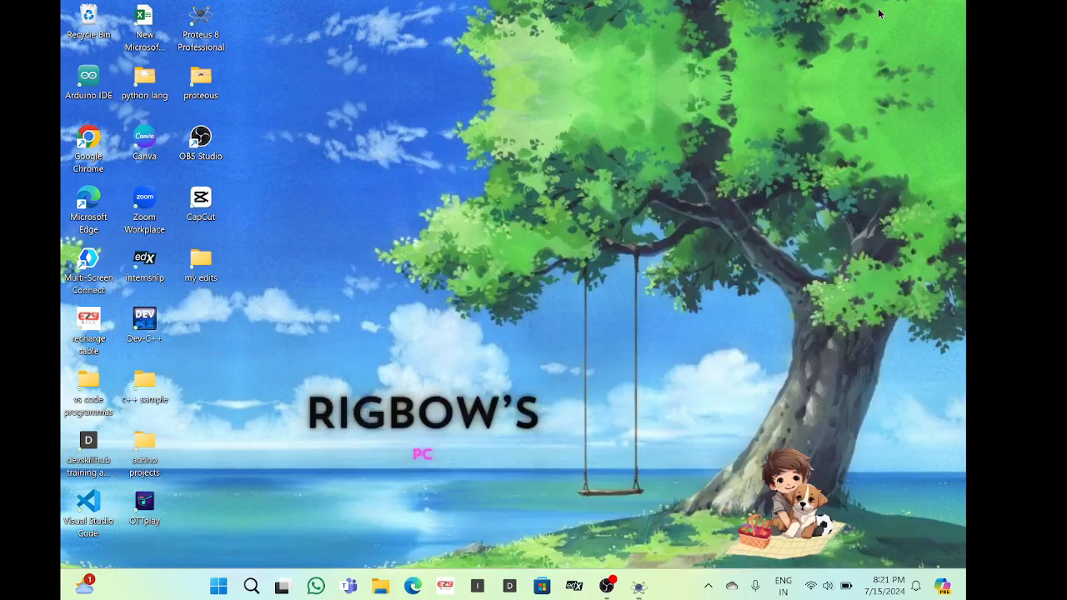
{"action": "right_click", "coordinate": [496, 176]}
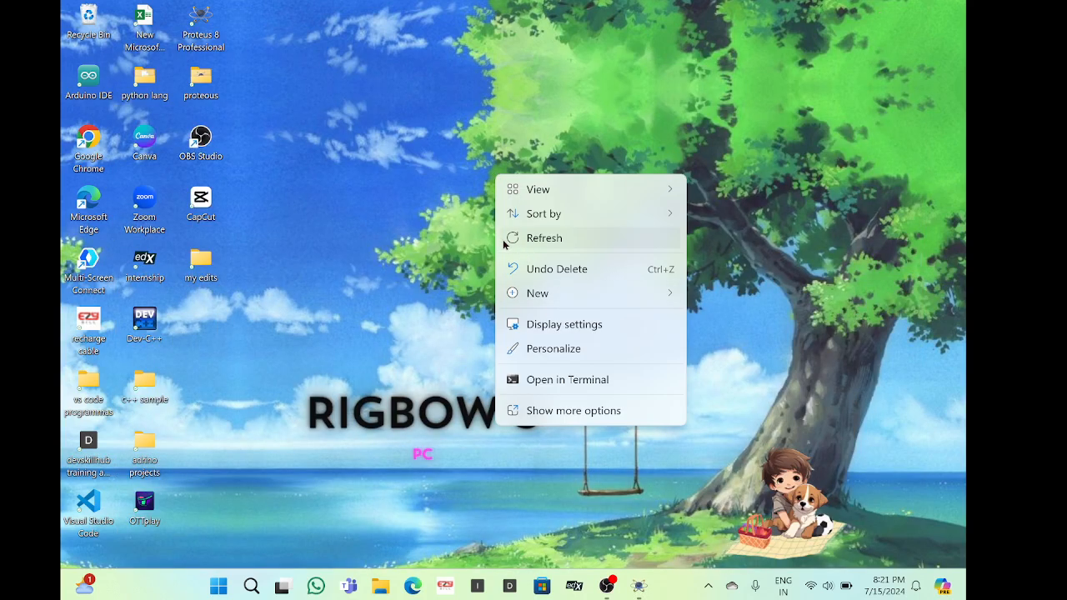
{"action": "mouse_move", "coordinate": [529, 296]}
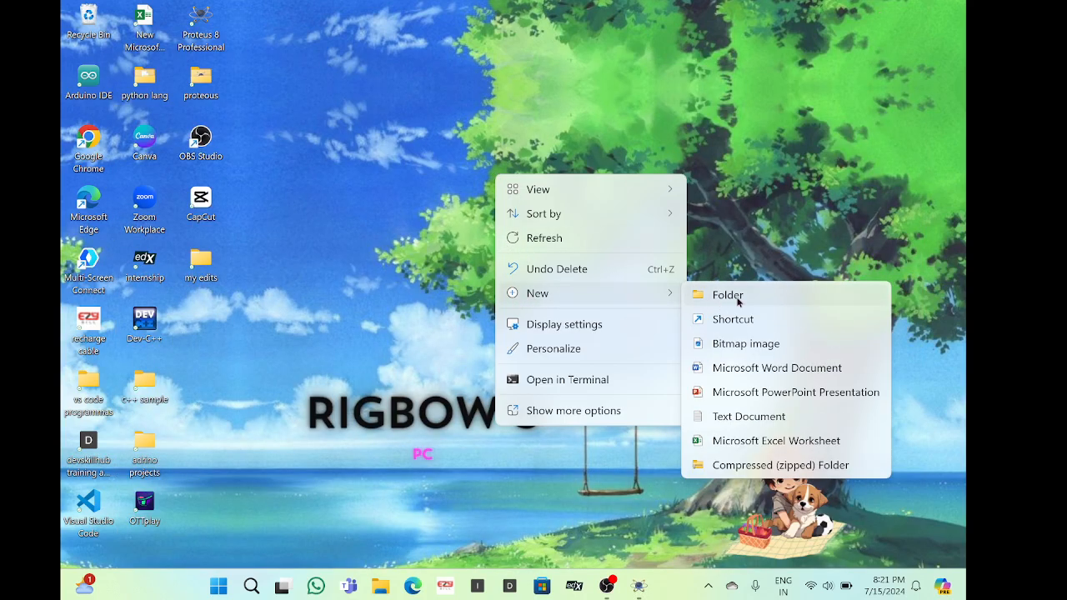
{"action": "left_click", "coordinate": [806, 130]}
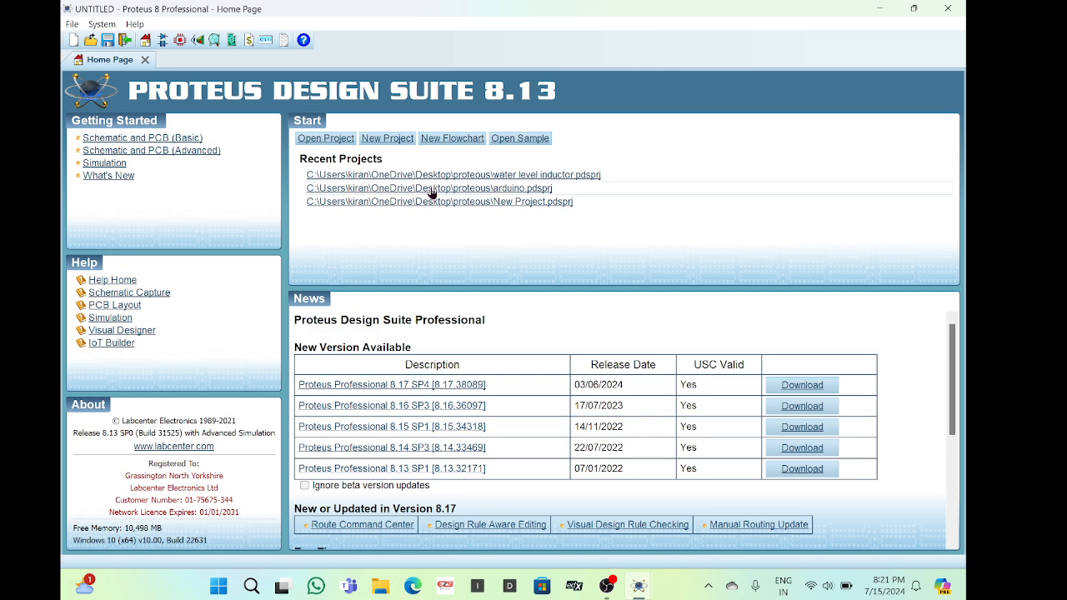
Start a new project named New Project.pdsprj in the proteous folder on the Desktop, replacing the existing project.
{"action": "left_click", "coordinate": [379, 141]}
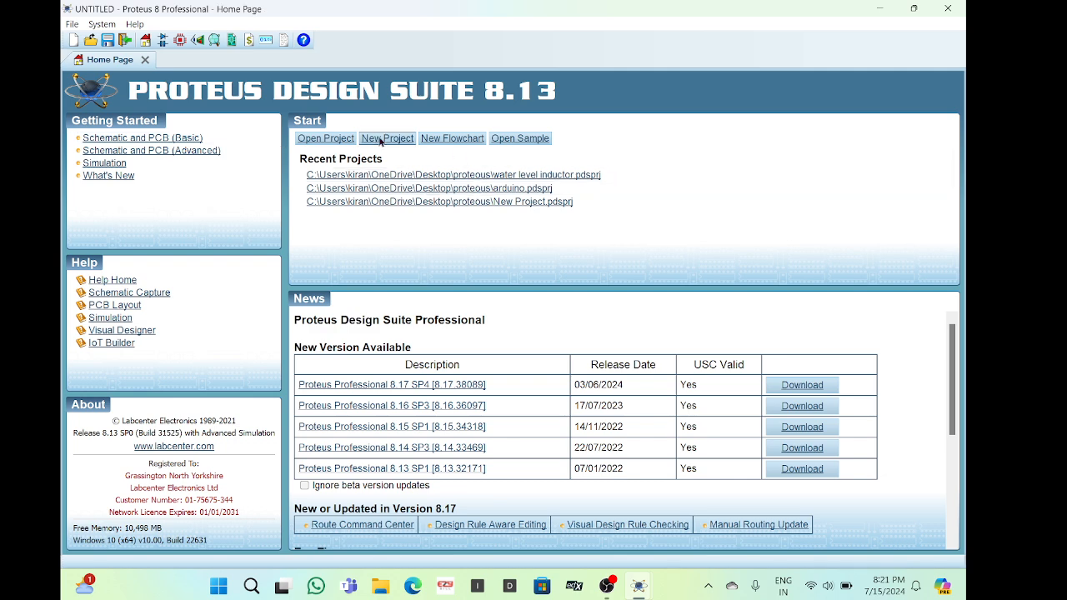
{"action": "left_click", "coordinate": [710, 191]}
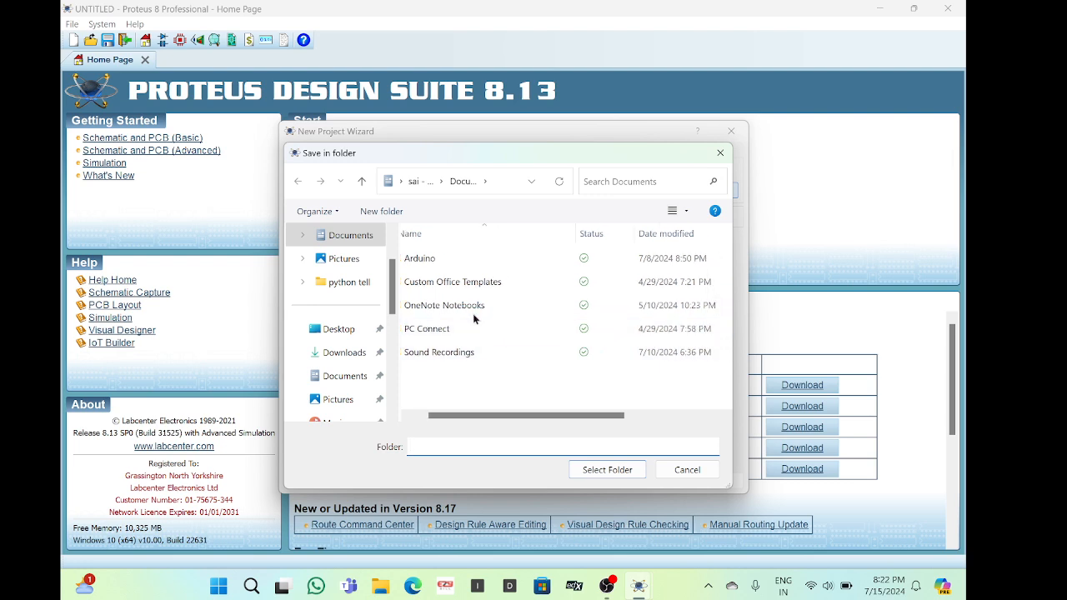
{"action": "left_click", "coordinate": [328, 328]}
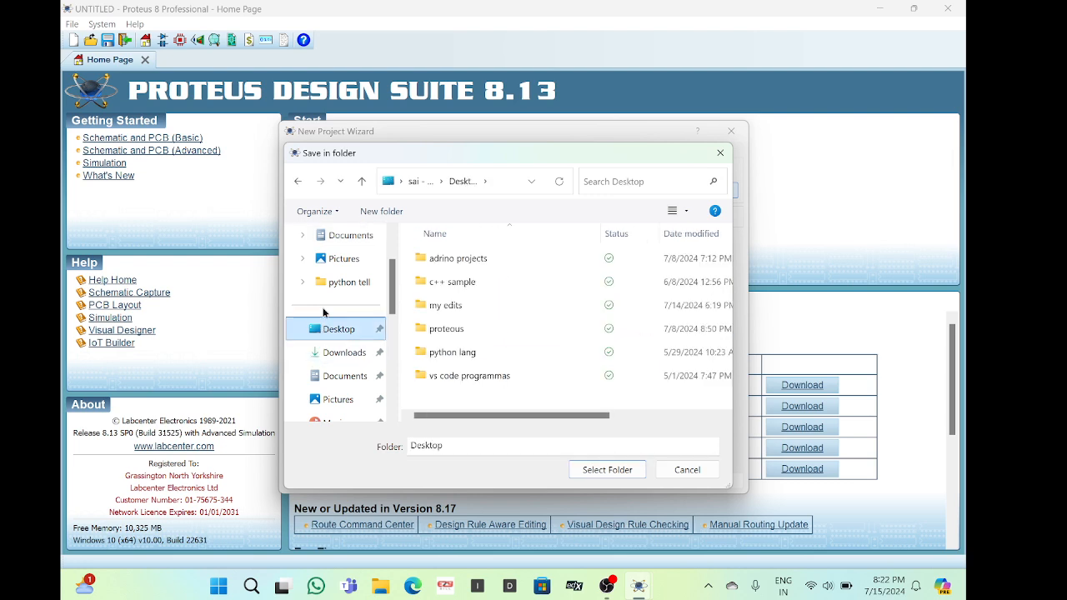
{"action": "left_click", "coordinate": [480, 327]}
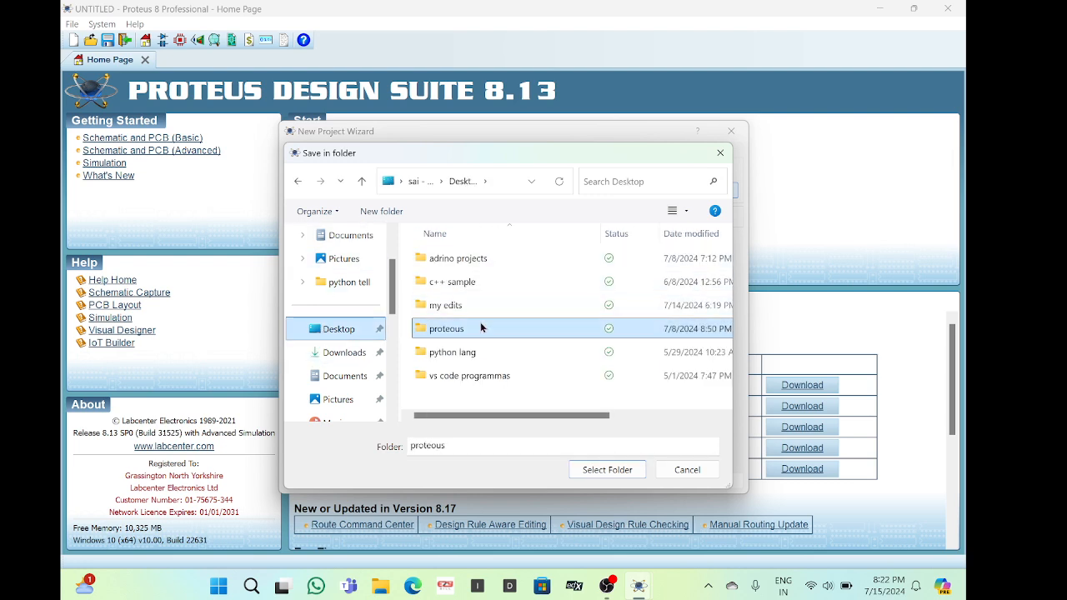
{"action": "left_click", "coordinate": [603, 472]}
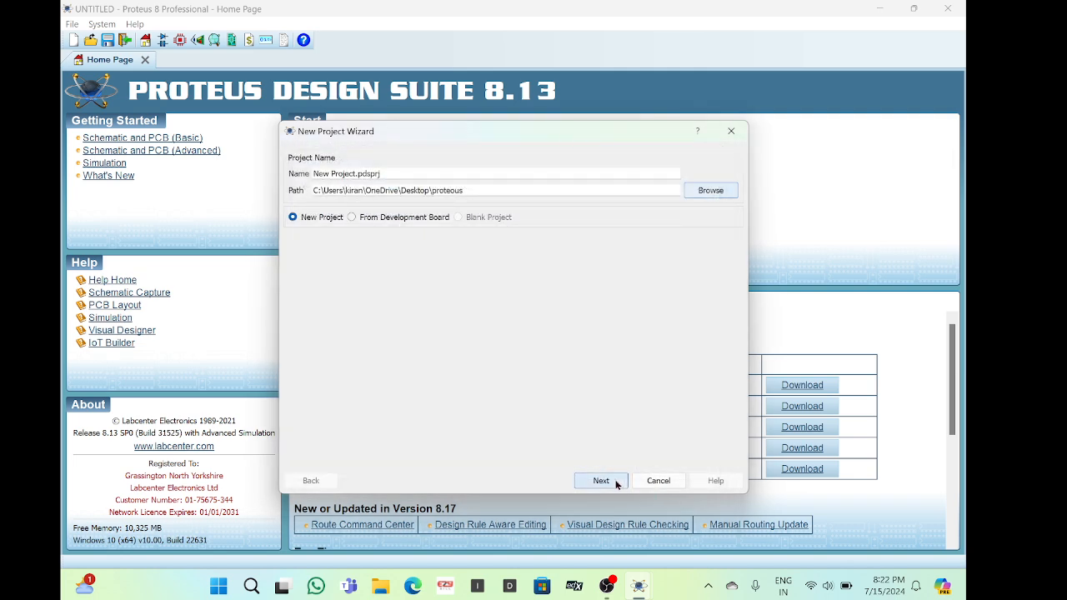
{"action": "left_click", "coordinate": [620, 482]}
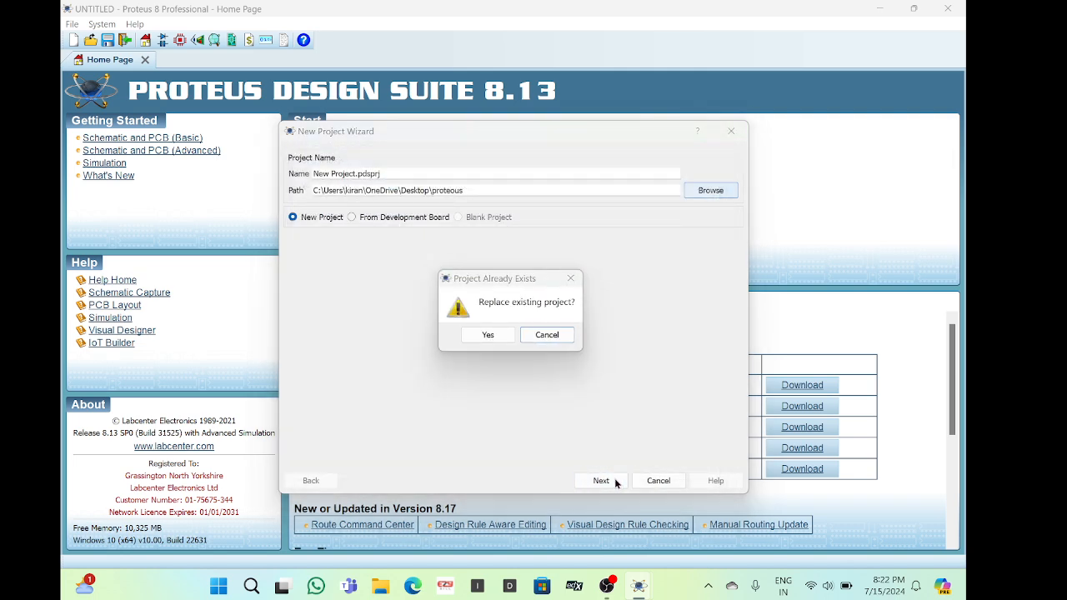
{"action": "left_click", "coordinate": [488, 337]}
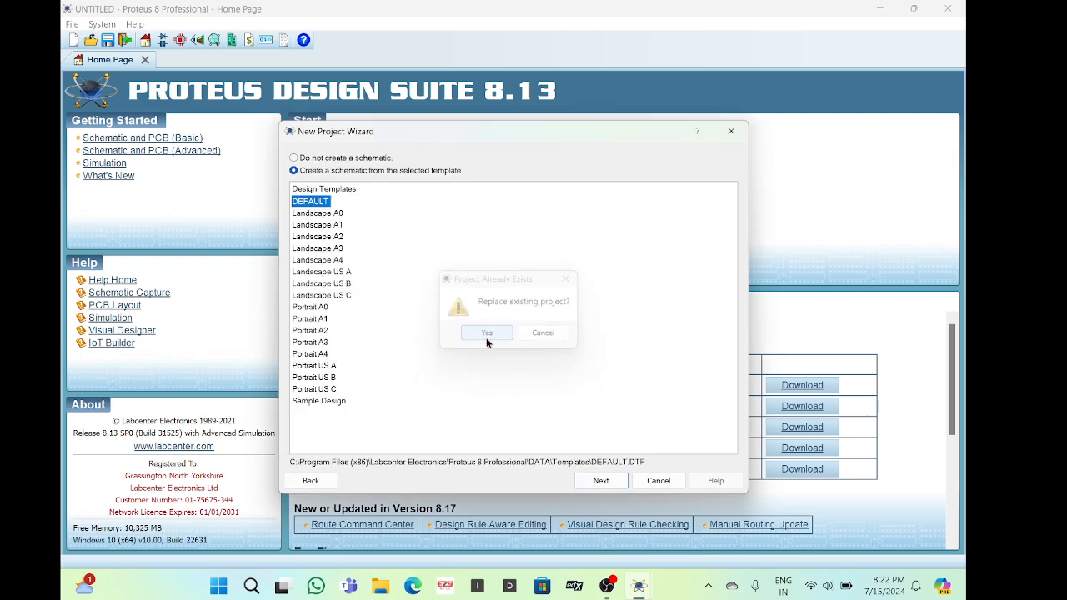
Create the schematic from the DEFAULT template and complete the project wizard with its remaining default settings.
{"action": "left_click", "coordinate": [602, 481]}
{"action": "left_click", "coordinate": [601, 481]}
{"action": "left_click", "coordinate": [601, 482]}
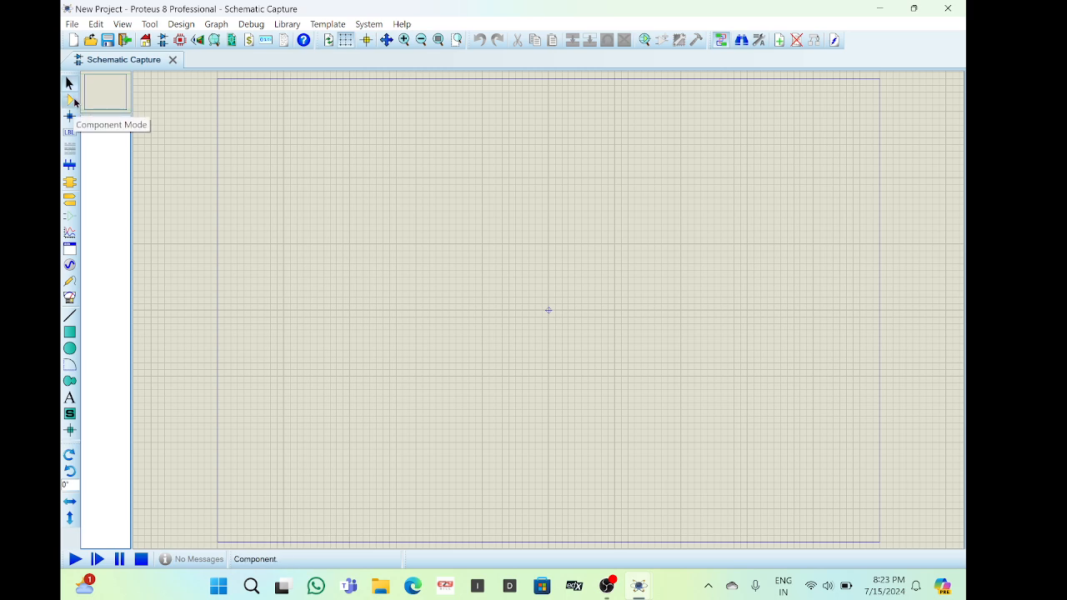
Search the device library for "res" and add the generic resistor RES to the component list.
{"action": "left_click", "coordinate": [74, 100]}
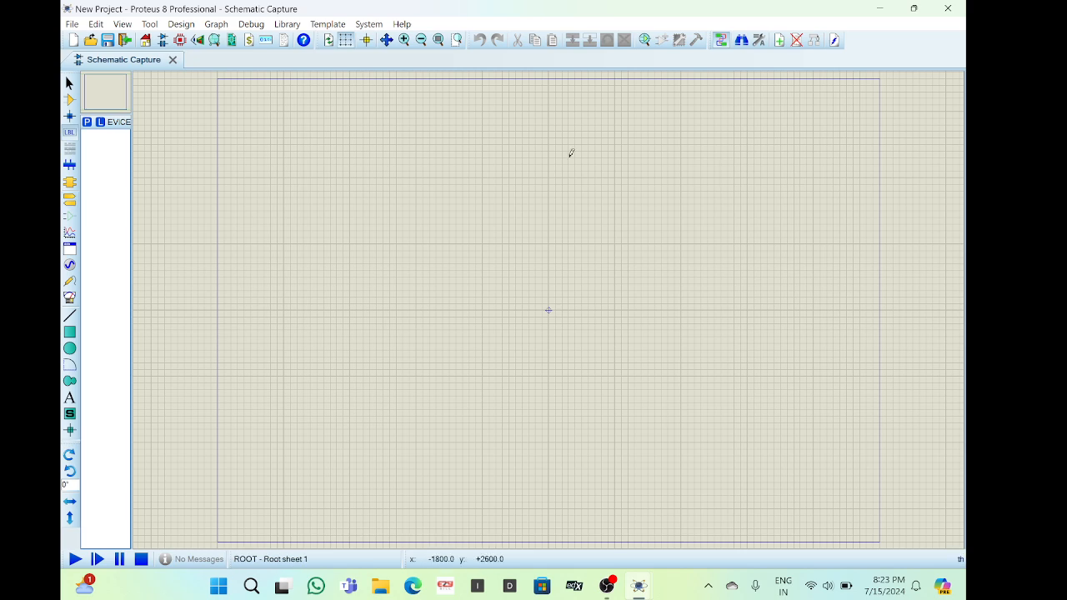
{"action": "left_click", "coordinate": [87, 123]}
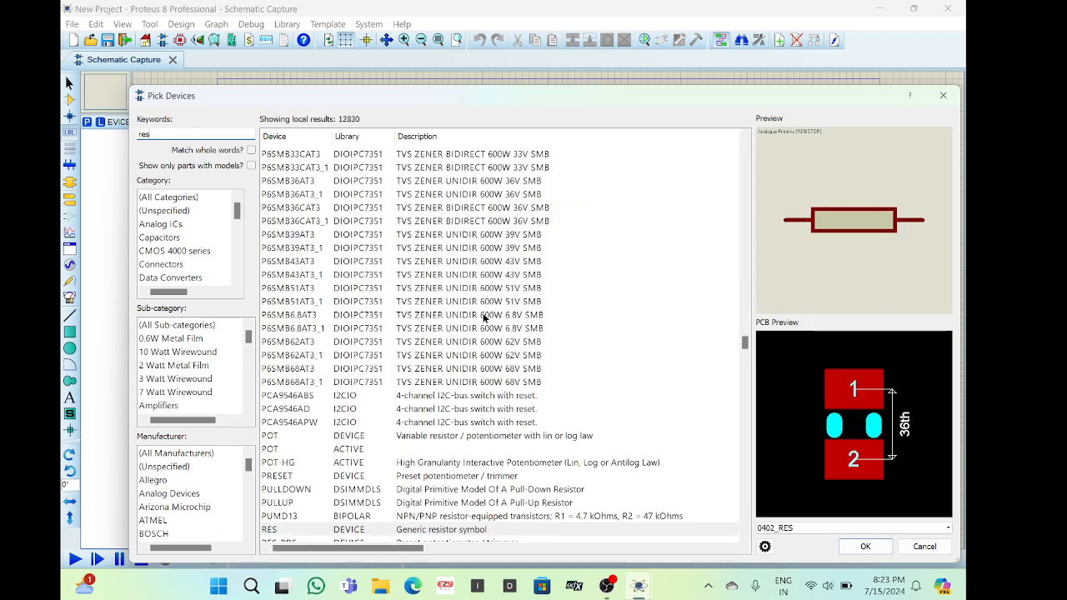
{"action": "double_click", "coordinate": [365, 454]}
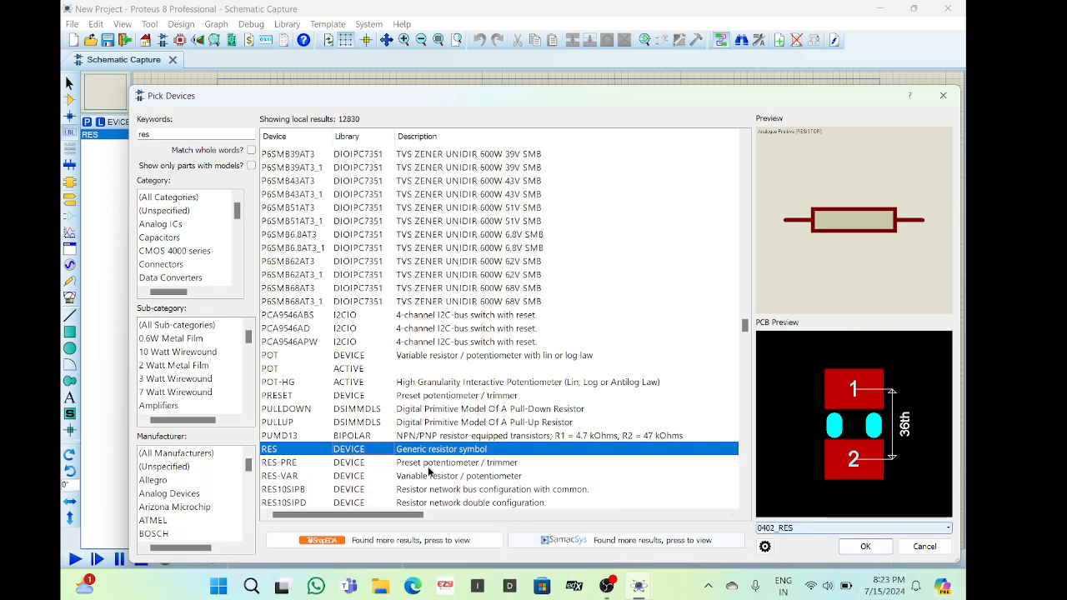
Search the device library for "led gree" and add the animated LED-GREEN model to the component list.
{"action": "left_click", "coordinate": [244, 135]}
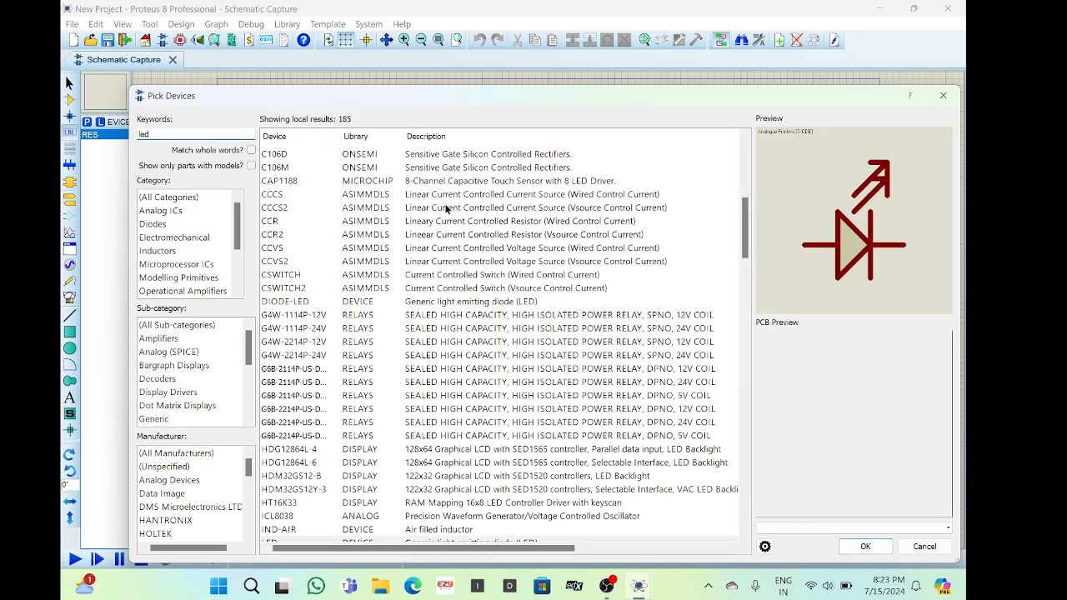
{"action": "type", "text": "led gree"}
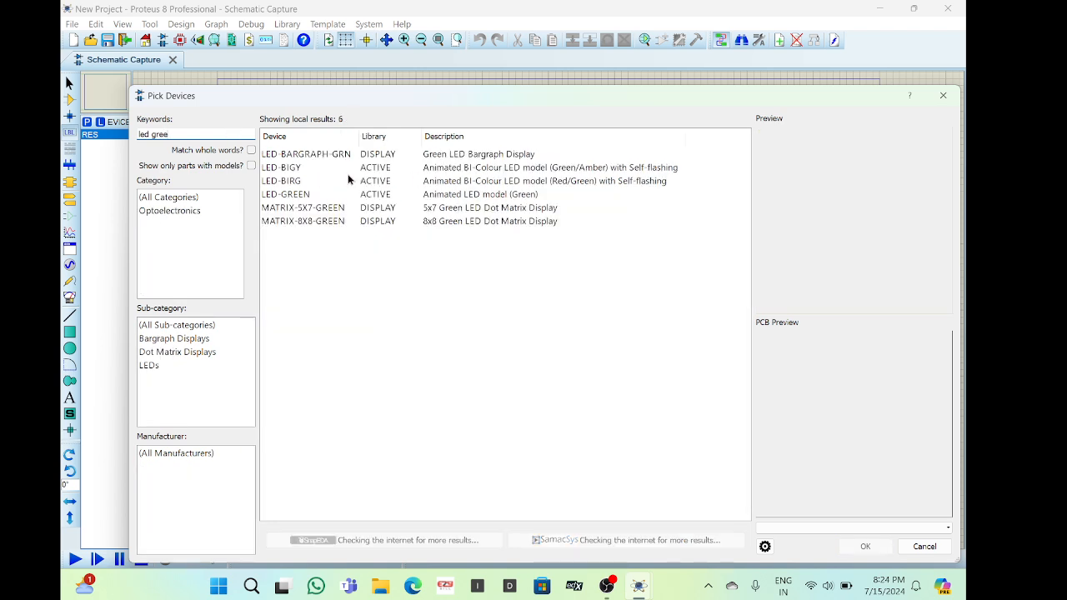
{"action": "double_click", "coordinate": [396, 193]}
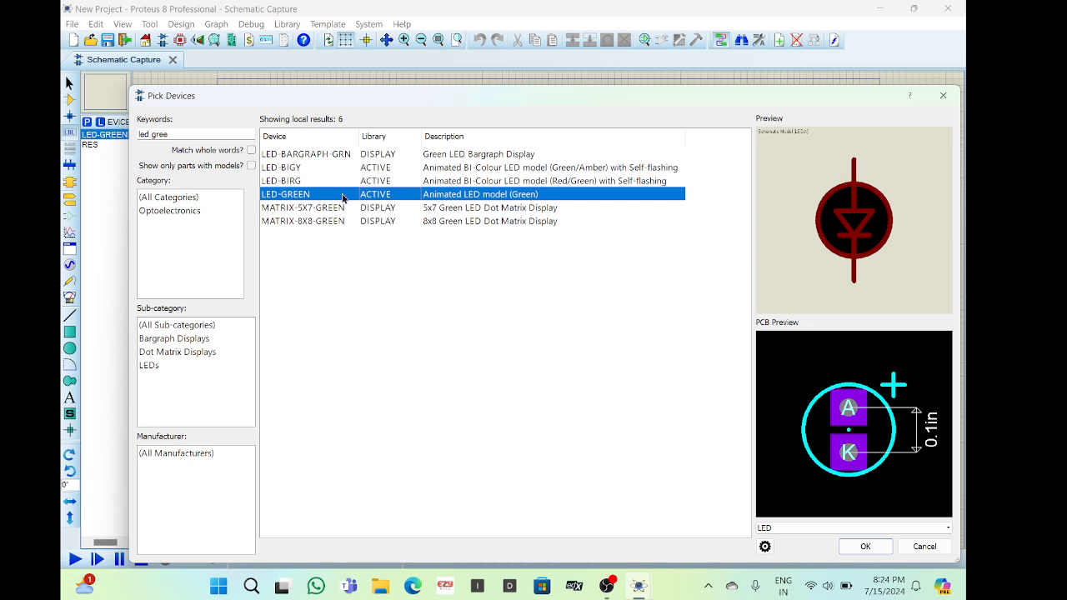
Search the device library for "cell", add the single-cell battery CELL to the component list and close the device picker.
{"action": "left_click", "coordinate": [200, 135]}
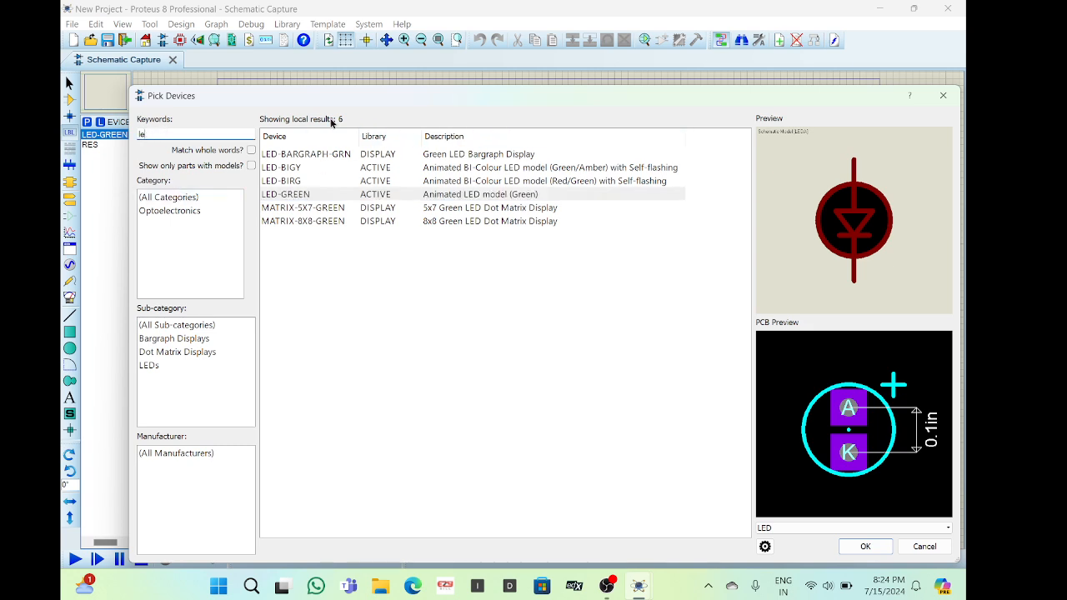
{"action": "key", "text": "BackSpace"}
{"action": "key", "text": "BackSpace"}
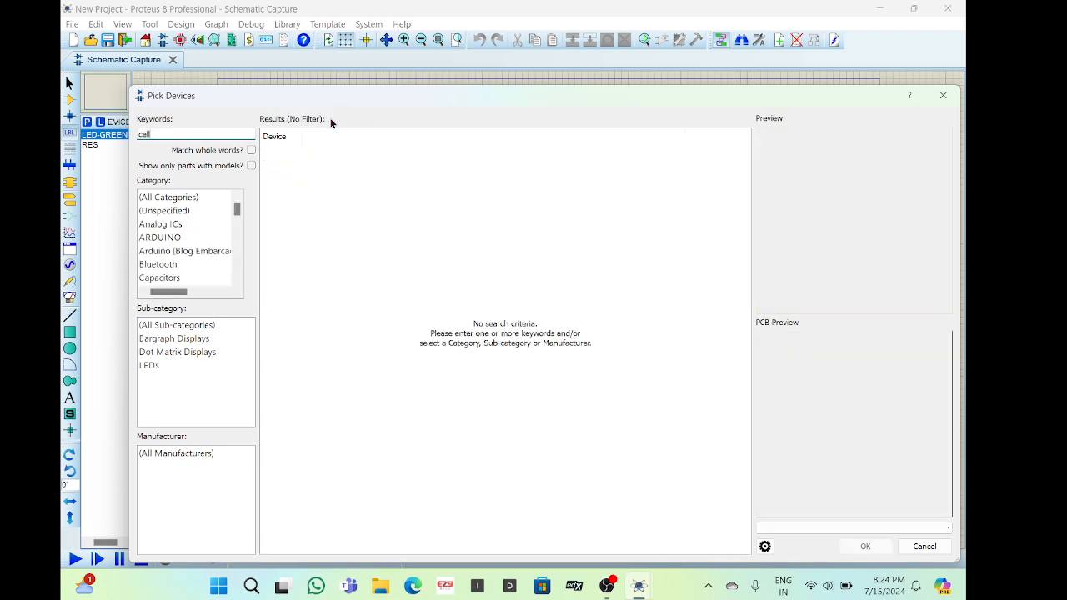
{"action": "scroll", "coordinate": [405, 459], "scroll_direction": "down", "scroll_amount": 2}
{"action": "left_click", "coordinate": [406, 460]}
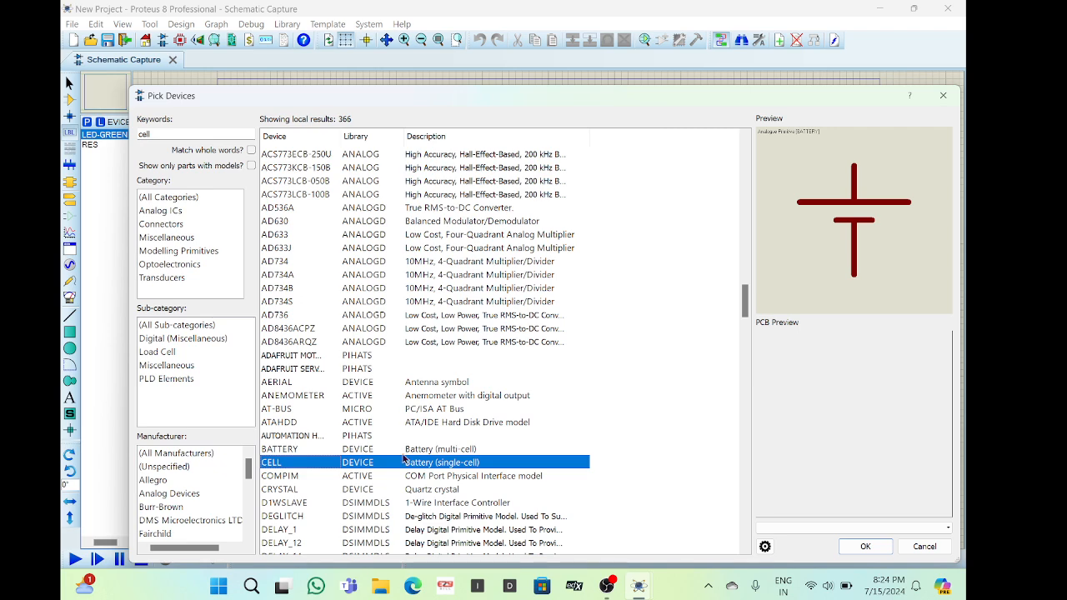
{"action": "double_click", "coordinate": [420, 471]}
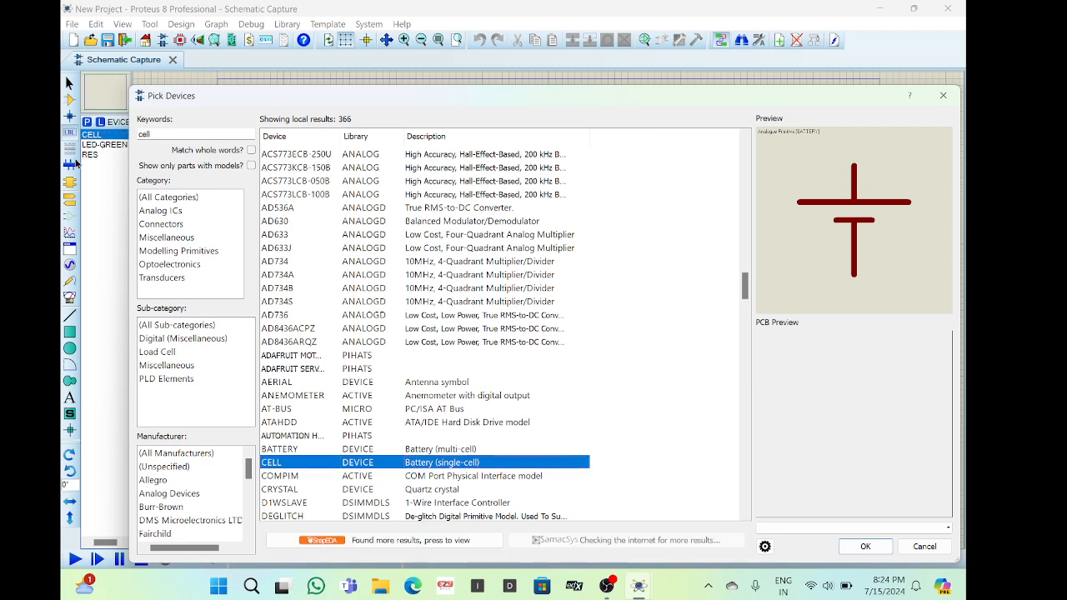
{"action": "left_click", "coordinate": [943, 95]}
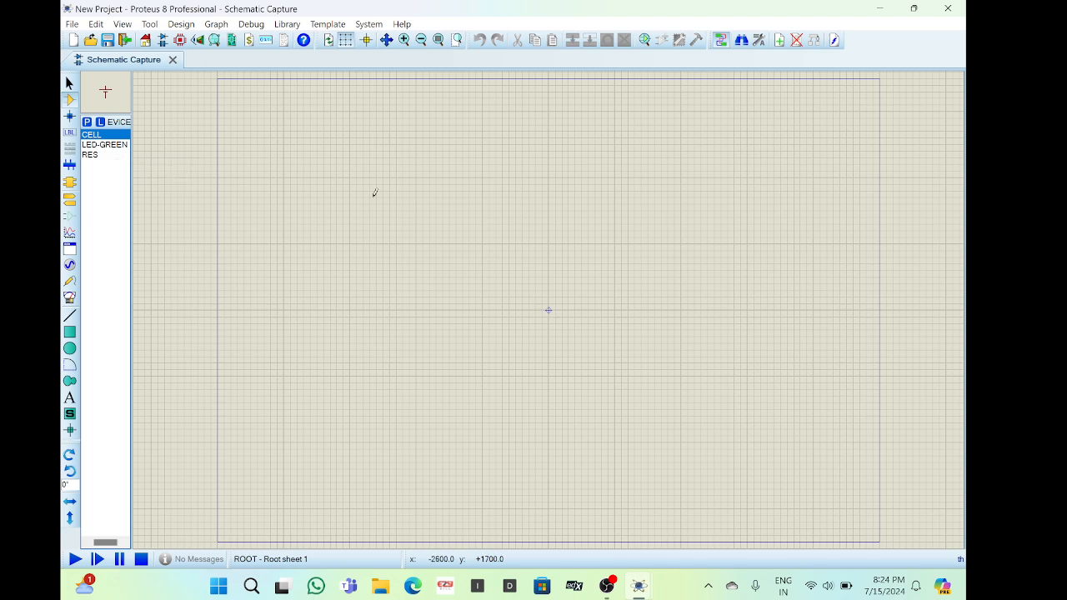
Place the CELL battery in the upper-left part of the schematic sheet and a RES resistor above and to its right.
{"action": "left_click", "coordinate": [397, 212]}
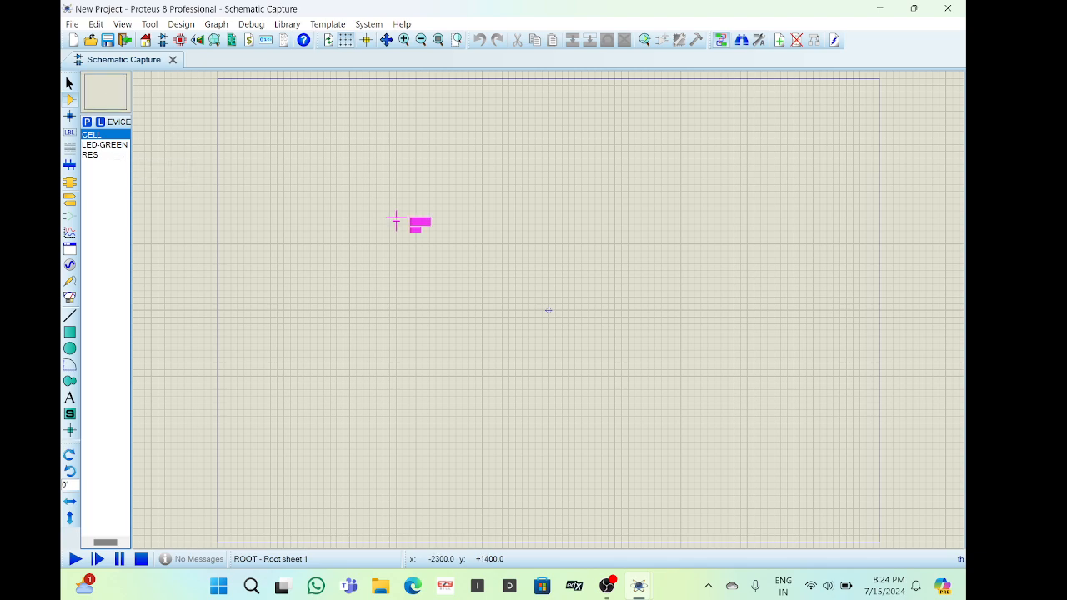
{"action": "left_click", "coordinate": [415, 233]}
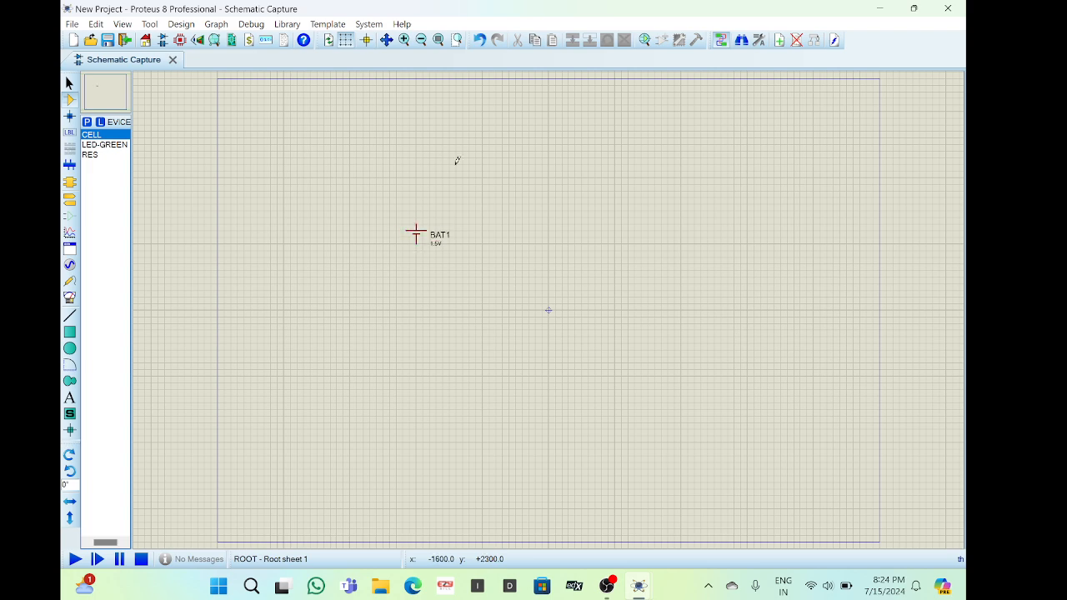
{"action": "left_click", "coordinate": [99, 158]}
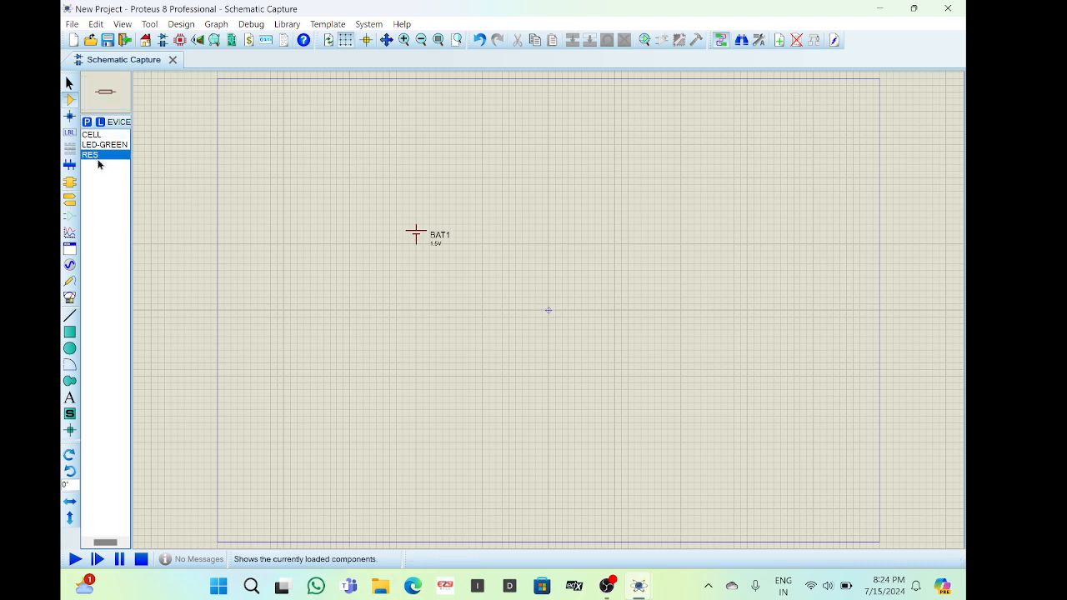
{"action": "left_click", "coordinate": [486, 176]}
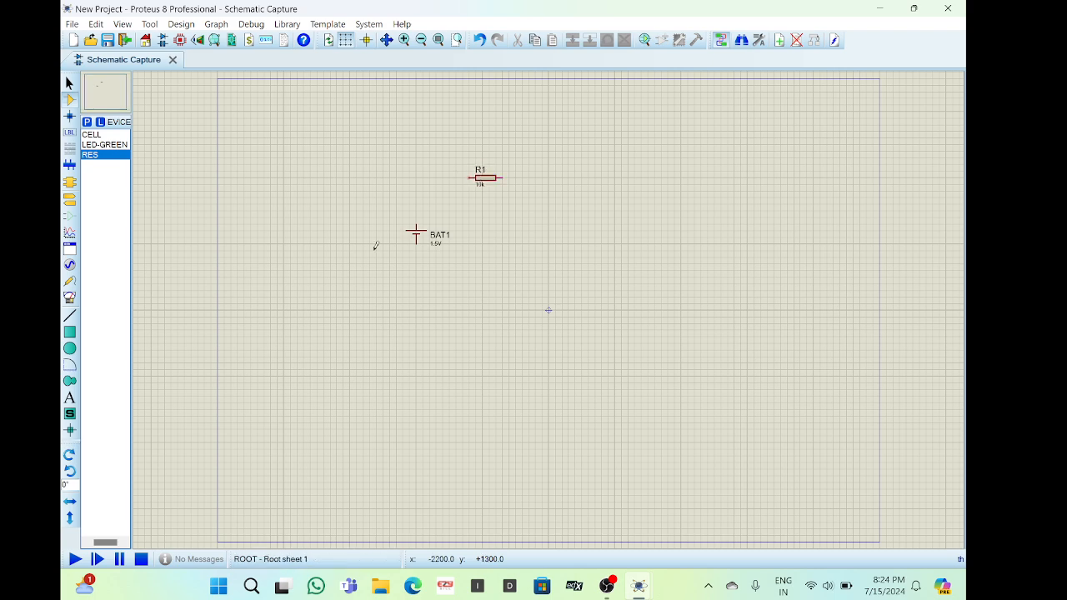
Place the LED-GREEN device to the right of the cell and wire the cell's positive terminal to the resistor's left end.
{"action": "left_click", "coordinate": [107, 145]}
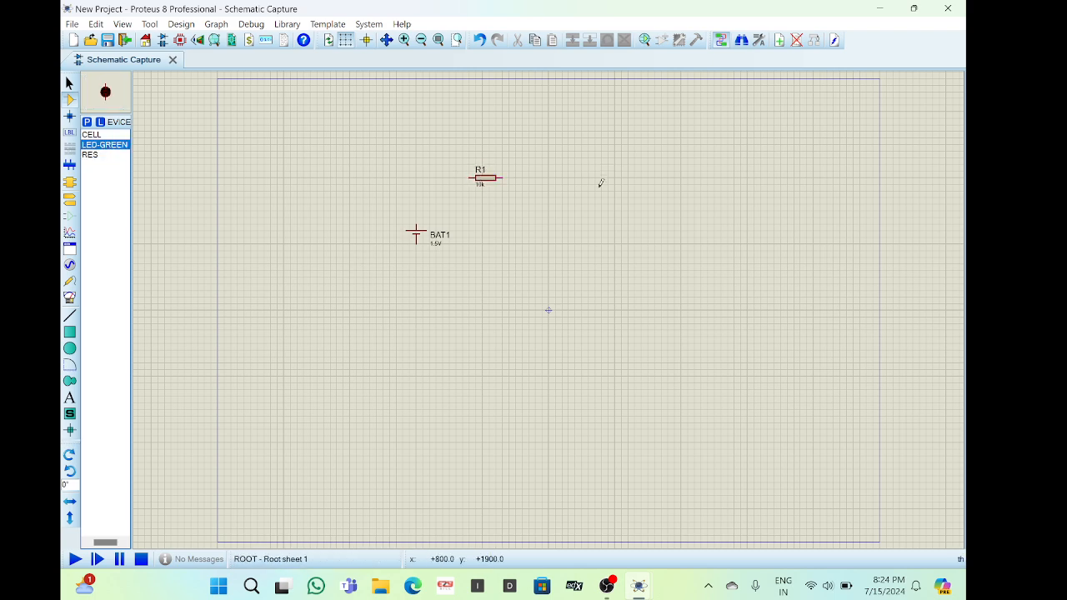
{"action": "left_click", "coordinate": [562, 227]}
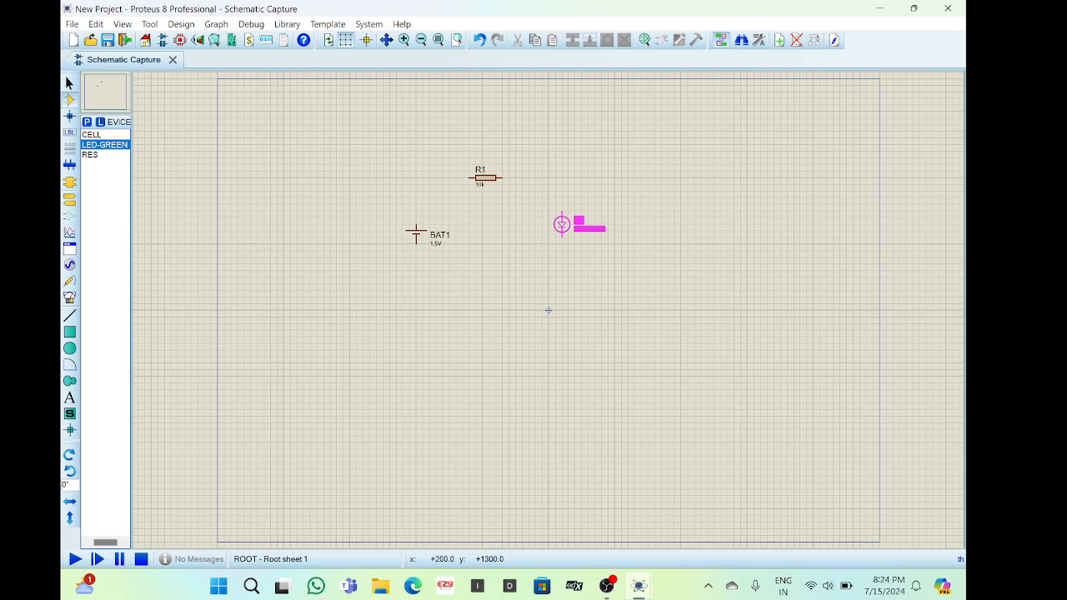
{"action": "left_click", "coordinate": [562, 225]}
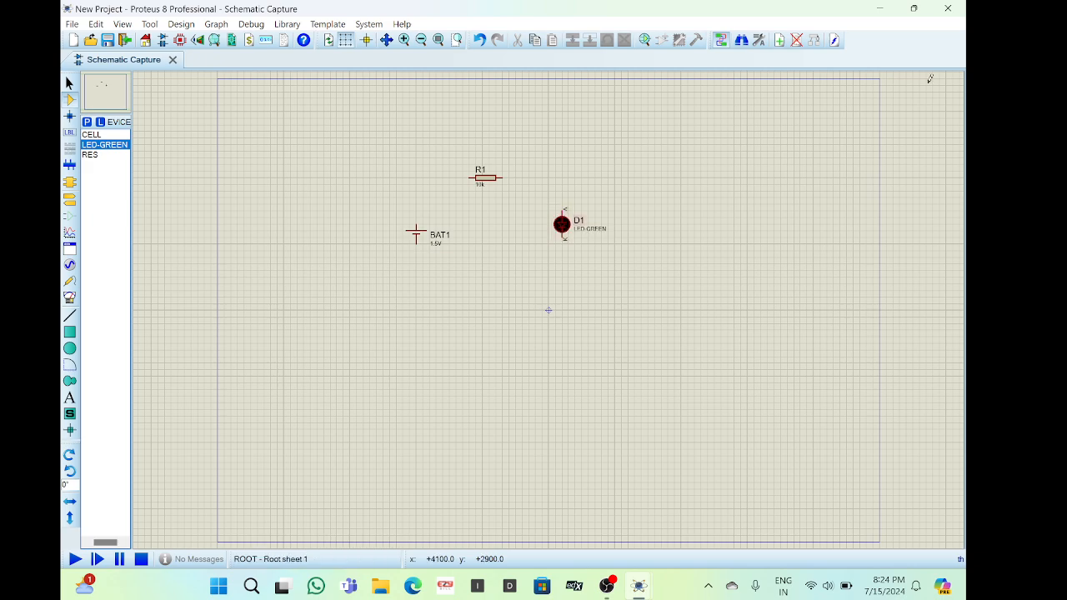
{"action": "left_click", "coordinate": [419, 219]}
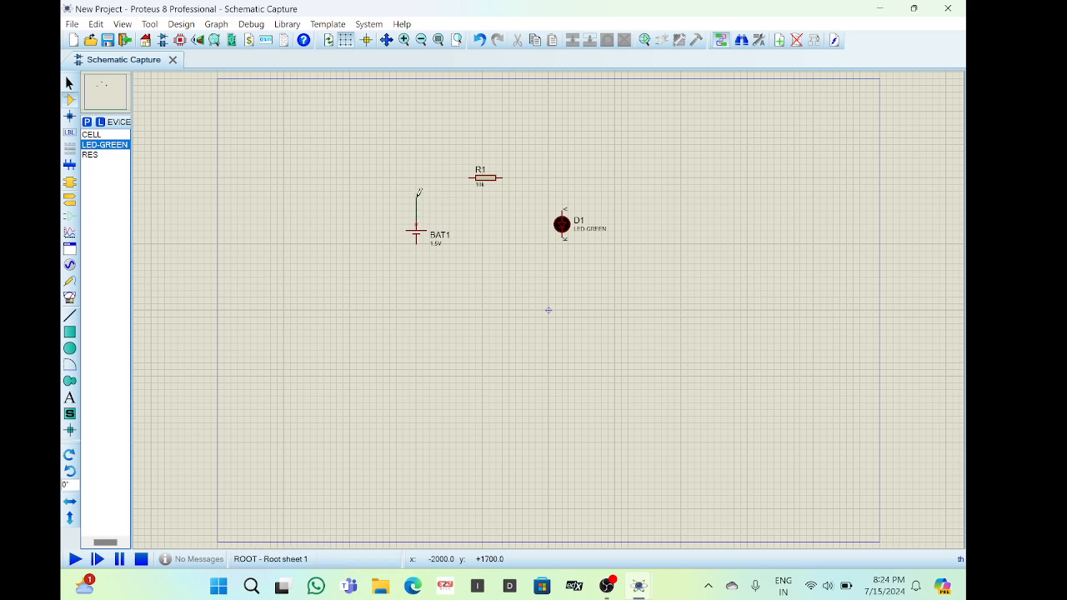
{"action": "left_click", "coordinate": [508, 175]}
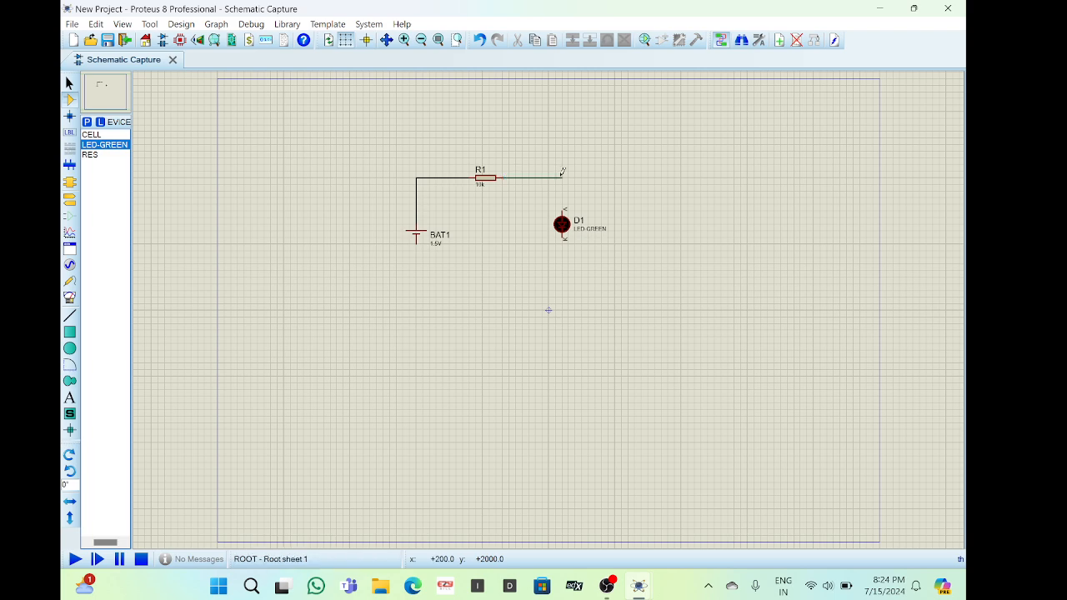
{"action": "double_click", "coordinate": [564, 177]}
{"action": "right_click", "coordinate": [563, 179]}
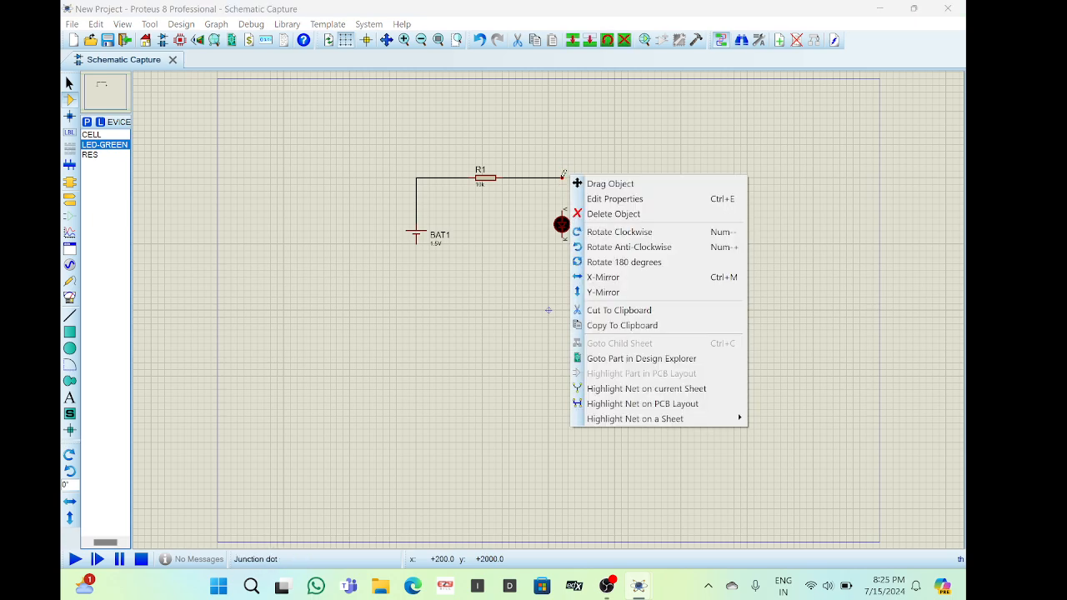
{"action": "left_click", "coordinate": [612, 209]}
Wire the resistor's right end to the LED's anode and the cell's negative terminal to the LED's cathode, closing the loop.
{"action": "left_click", "coordinate": [503, 175]}
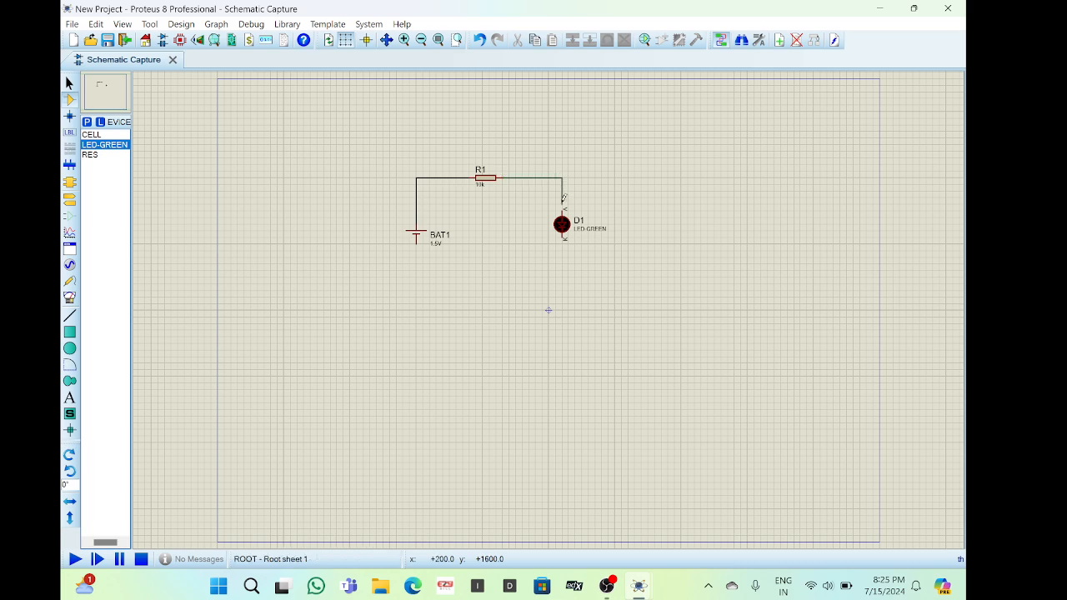
{"action": "left_click", "coordinate": [564, 199]}
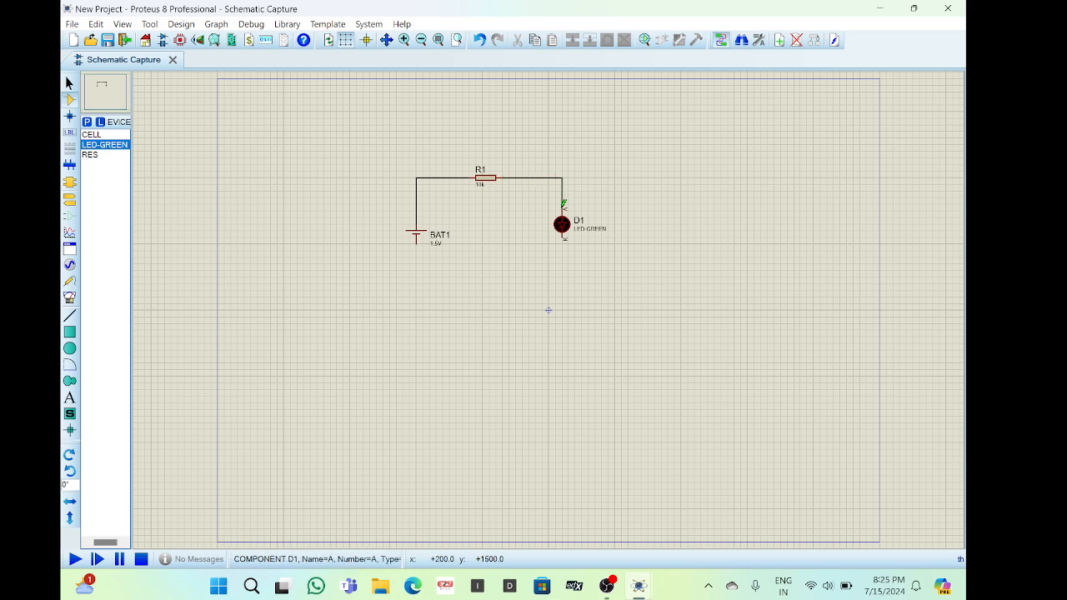
{"action": "left_click", "coordinate": [418, 244]}
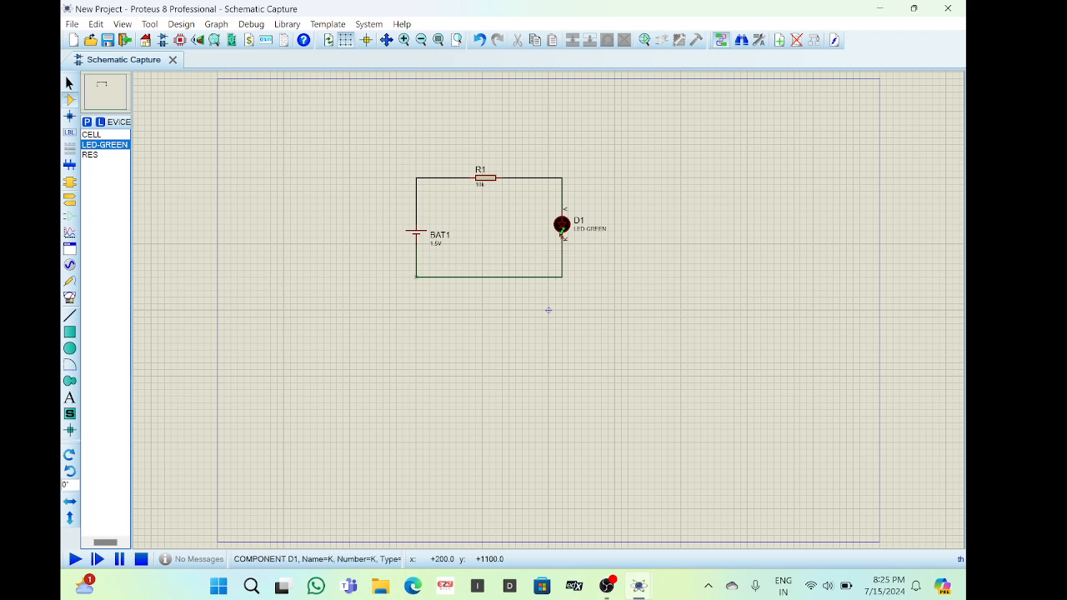
{"action": "left_click", "coordinate": [563, 236]}
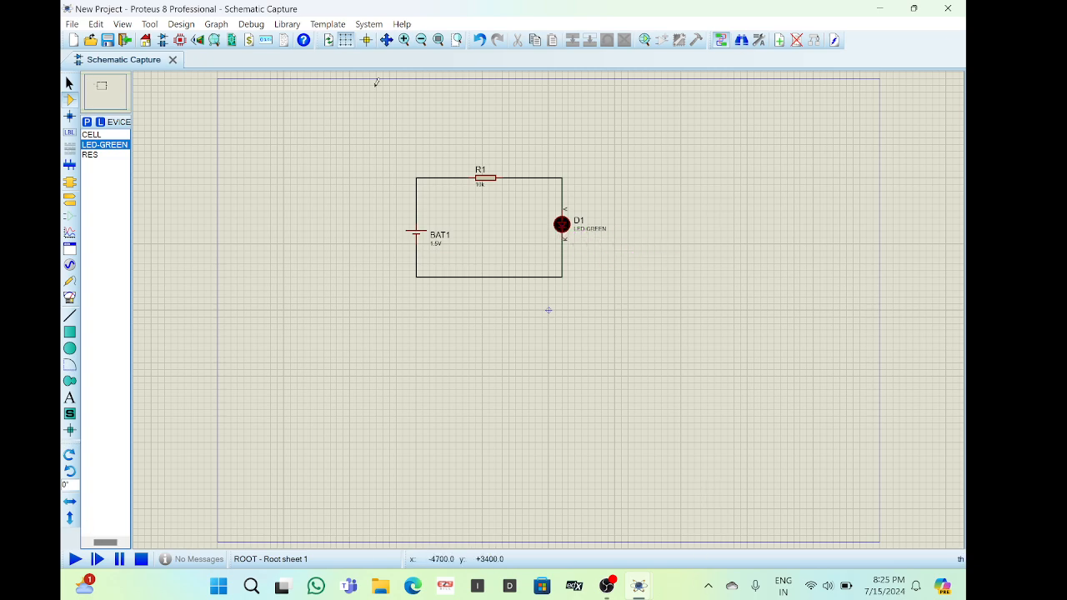
{"action": "left_click", "coordinate": [68, 185]}
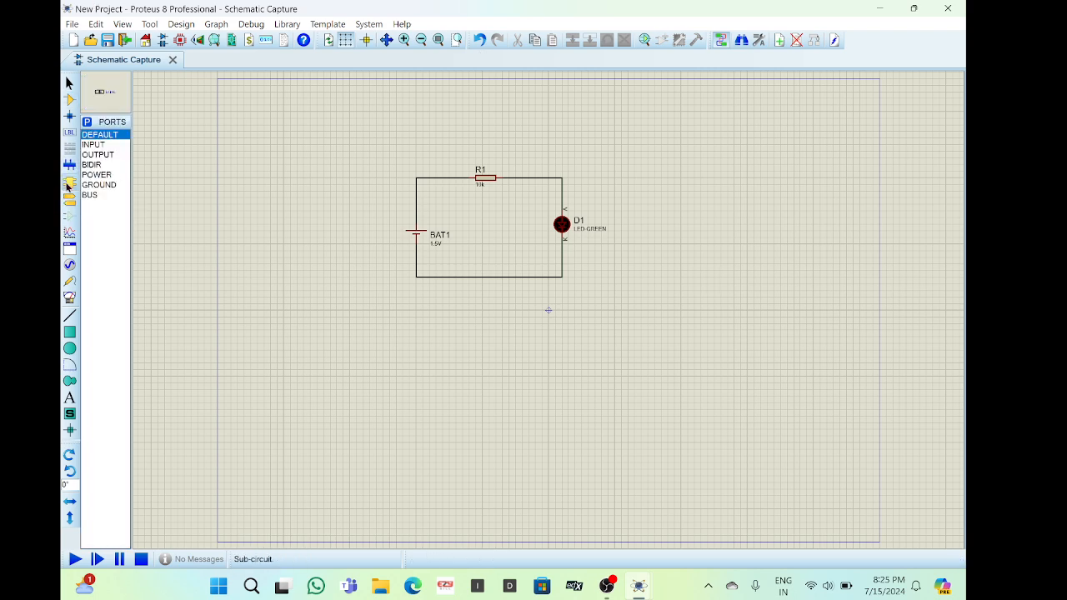
{"action": "left_click", "coordinate": [70, 199]}
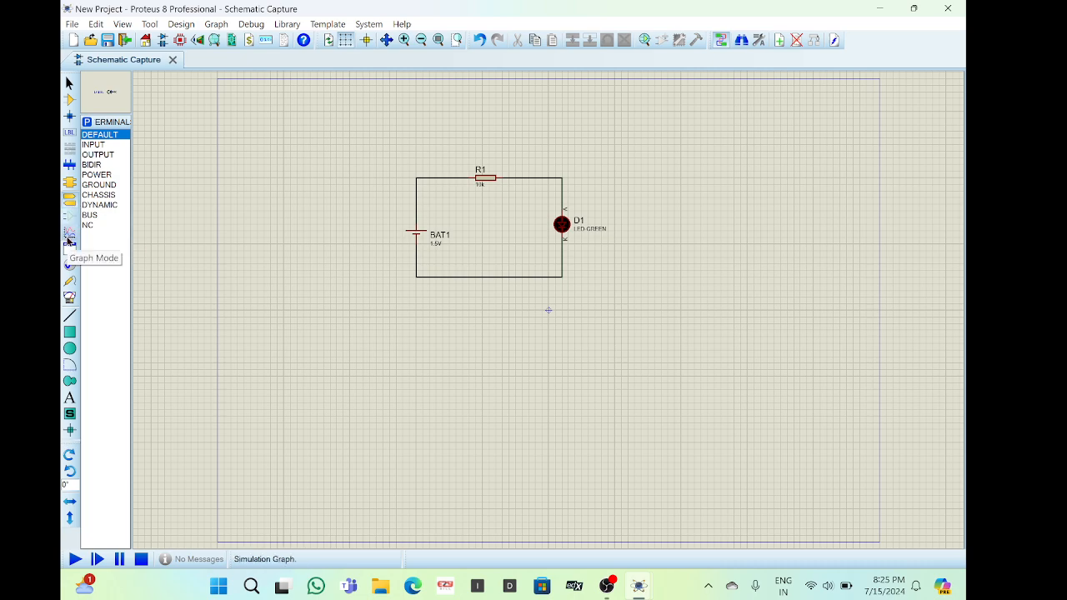
{"action": "left_click", "coordinate": [69, 215]}
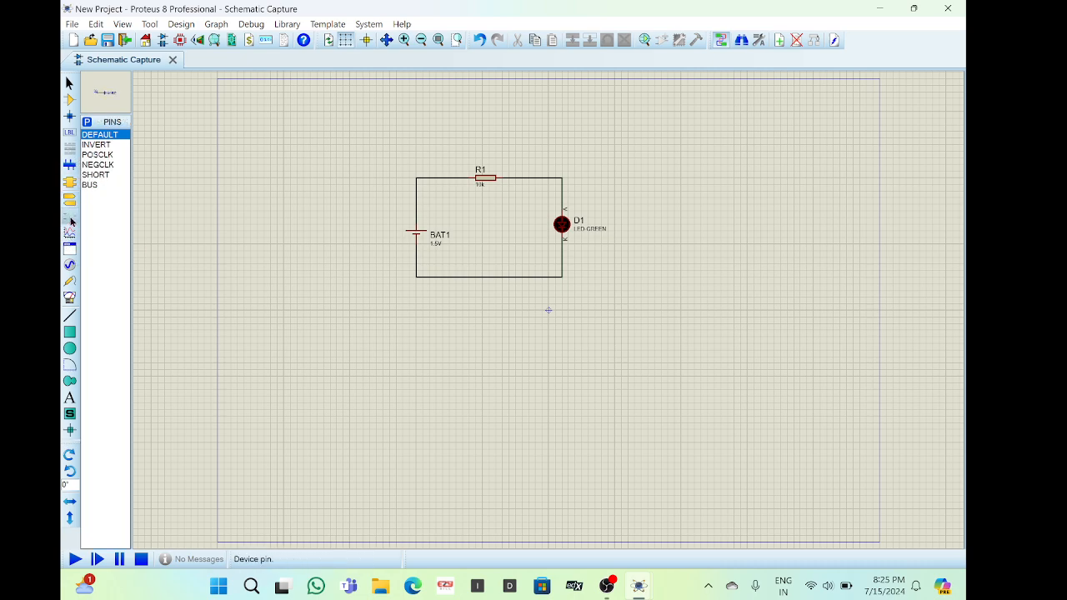
{"action": "left_click", "coordinate": [71, 234]}
{"action": "left_click", "coordinate": [68, 185]}
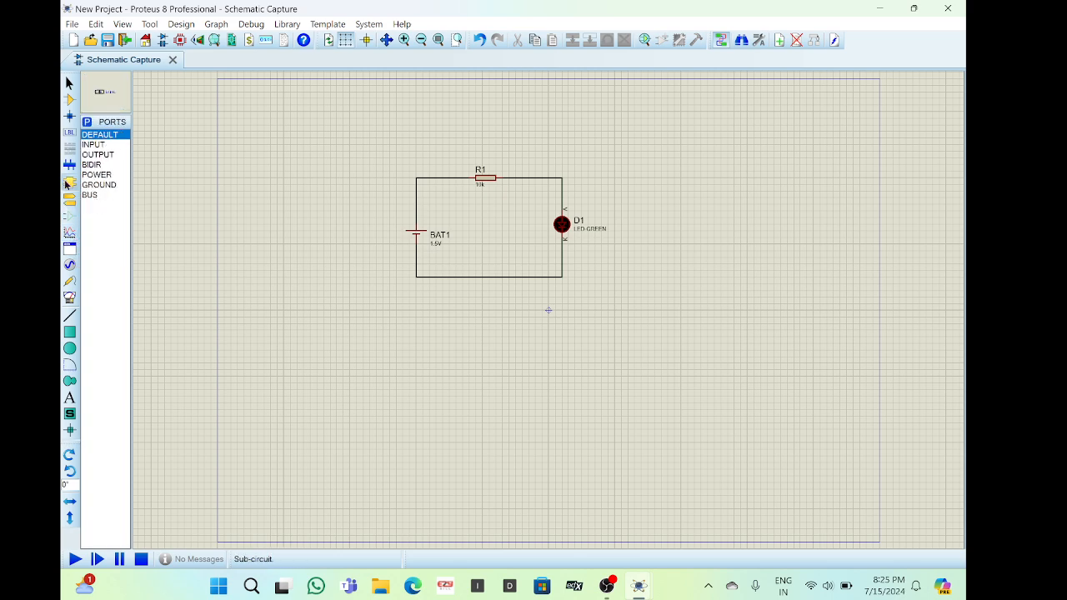
{"action": "left_click", "coordinate": [90, 185]}
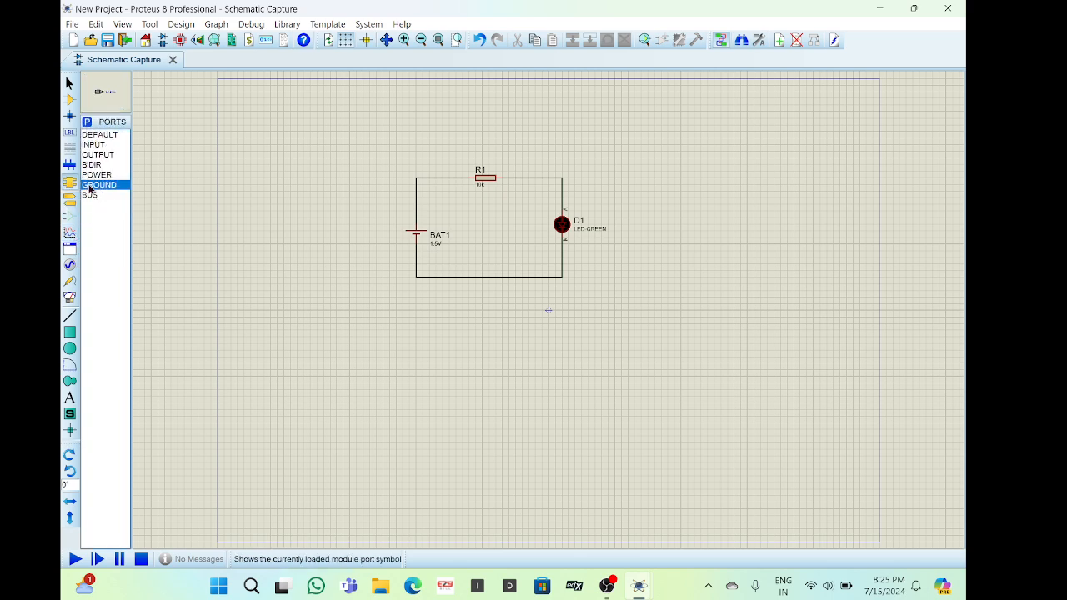
{"action": "left_click", "coordinate": [72, 166]}
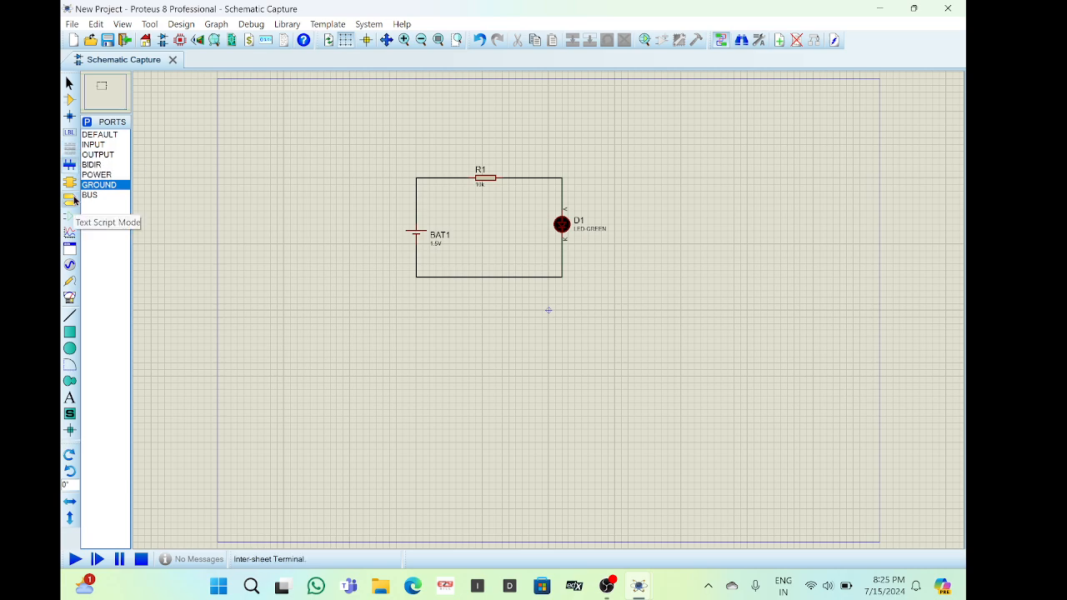
Place a GROUND terminal on the lower wire between the cell and the LED.
{"action": "left_click", "coordinate": [73, 200]}
{"action": "left_click", "coordinate": [104, 186]}
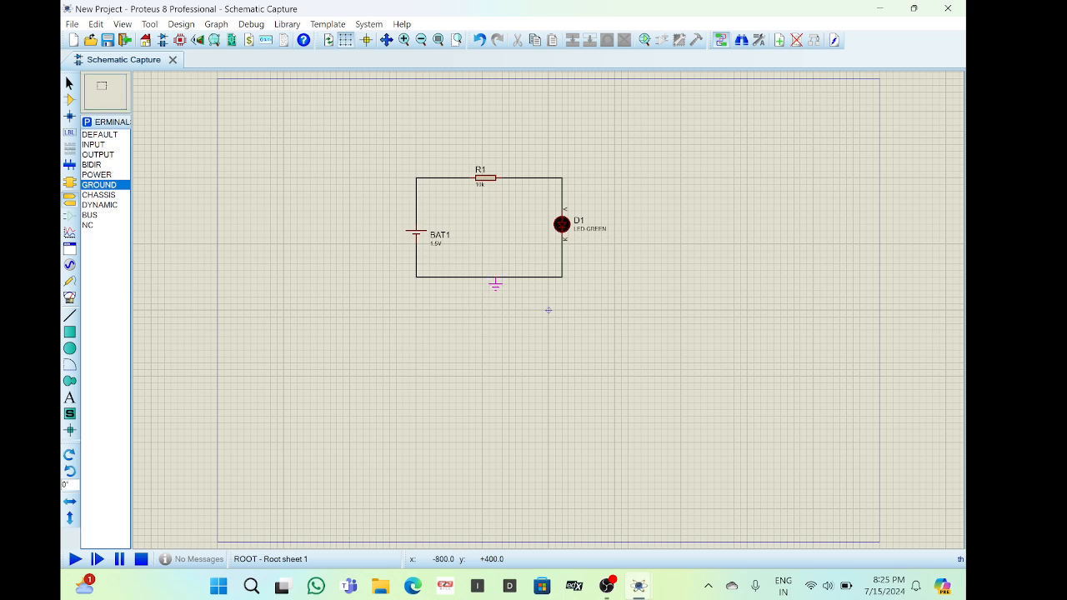
{"action": "left_click", "coordinate": [495, 282]}
Set the value of cell BAT1 to 9v and the value of resistor R1 to 1k.
{"action": "double_click", "coordinate": [436, 253]}
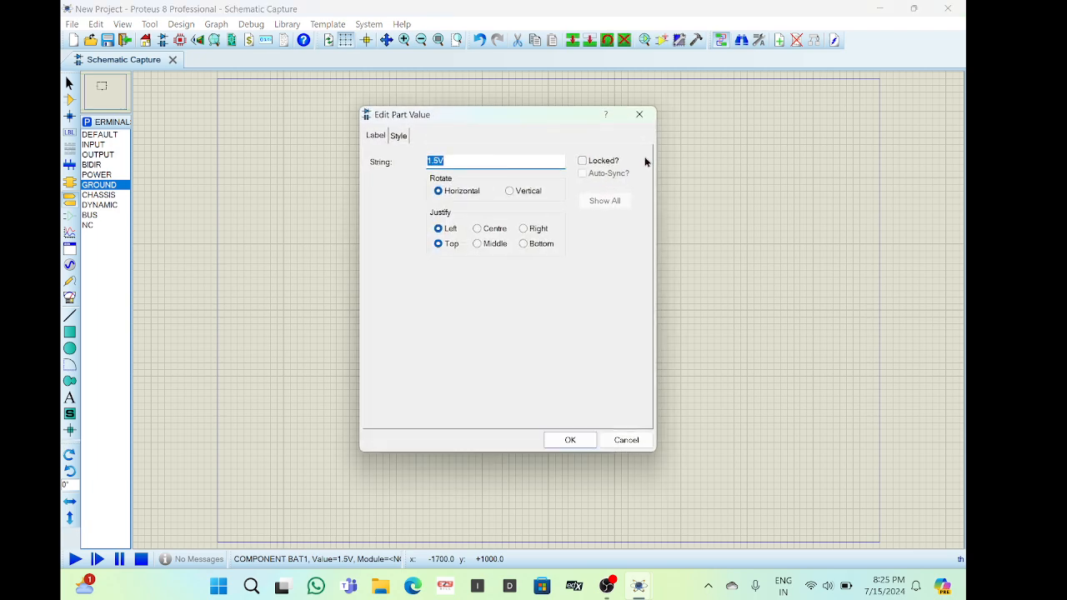
{"action": "key", "text": "BackSpace"}
{"action": "left_click", "coordinate": [571, 440]}
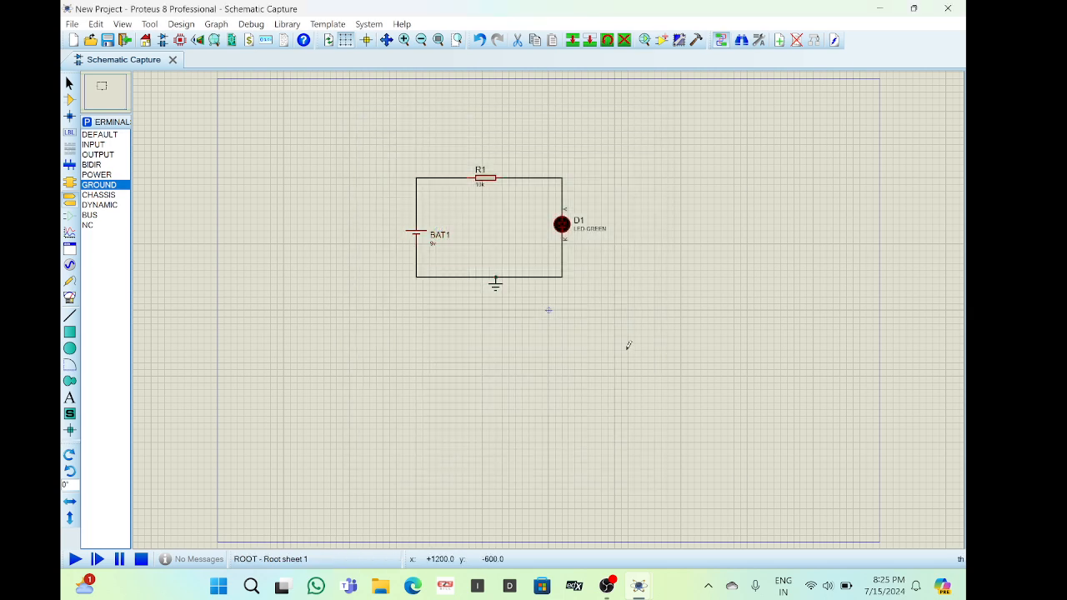
{"action": "double_click", "coordinate": [481, 185]}
{"action": "key", "text": "BackSpace"}
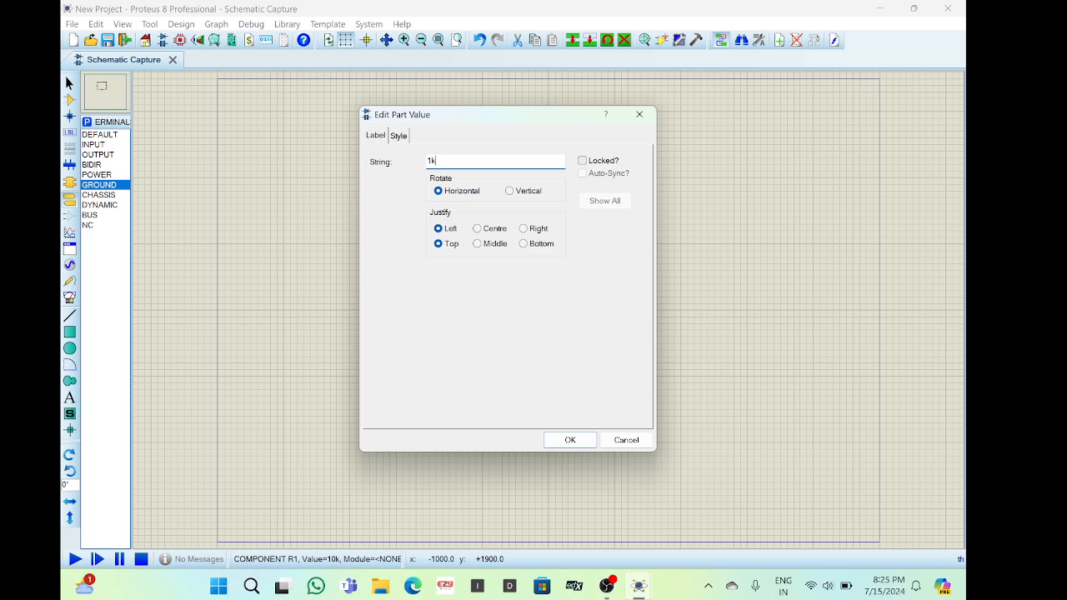
{"action": "left_click", "coordinate": [572, 442]}
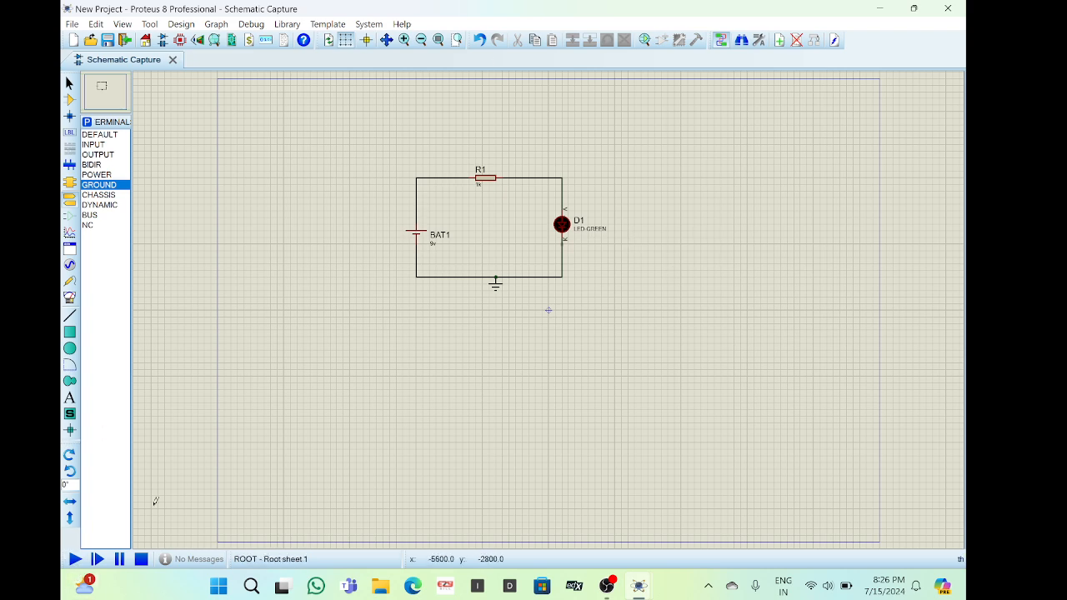
Run the circuit simulation to check whether the green LED lights, and stop it.
{"action": "left_click", "coordinate": [75, 557]}
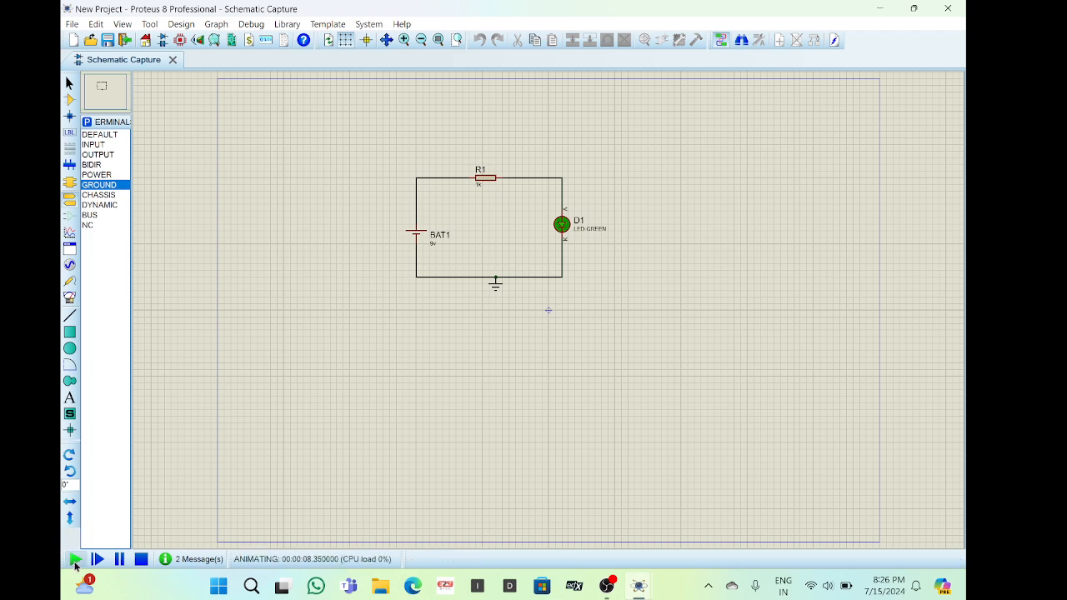
{"action": "left_click", "coordinate": [140, 561]}
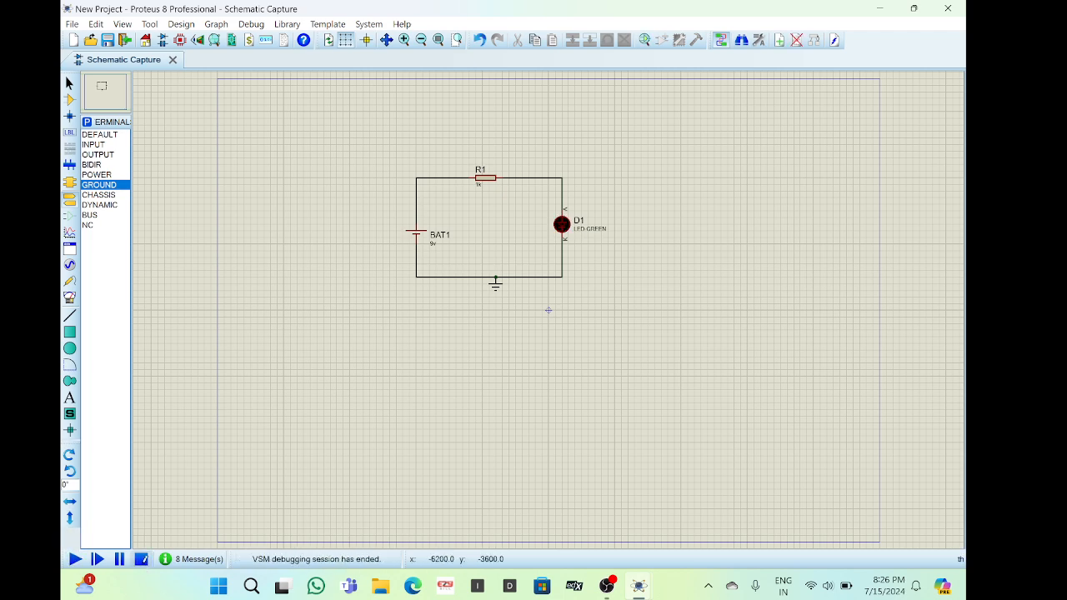
{"action": "left_click_drag", "start_coordinate": [317, 84], "coordinate": [390, 534]}
{"action": "left_click_drag", "start_coordinate": [356, 114], "coordinate": [634, 276]}
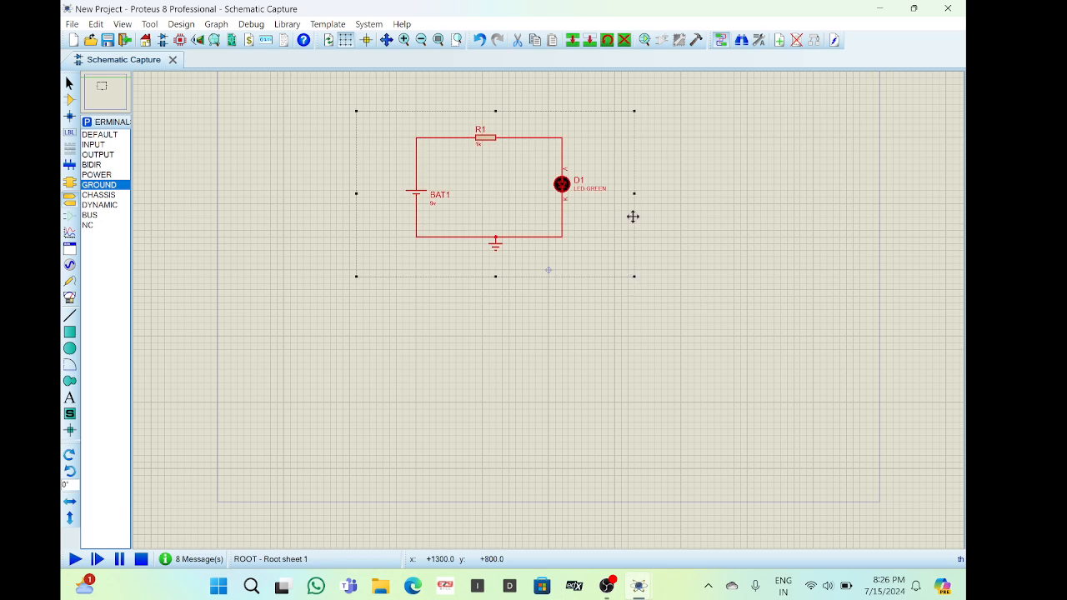
{"action": "left_click", "coordinate": [717, 209]}
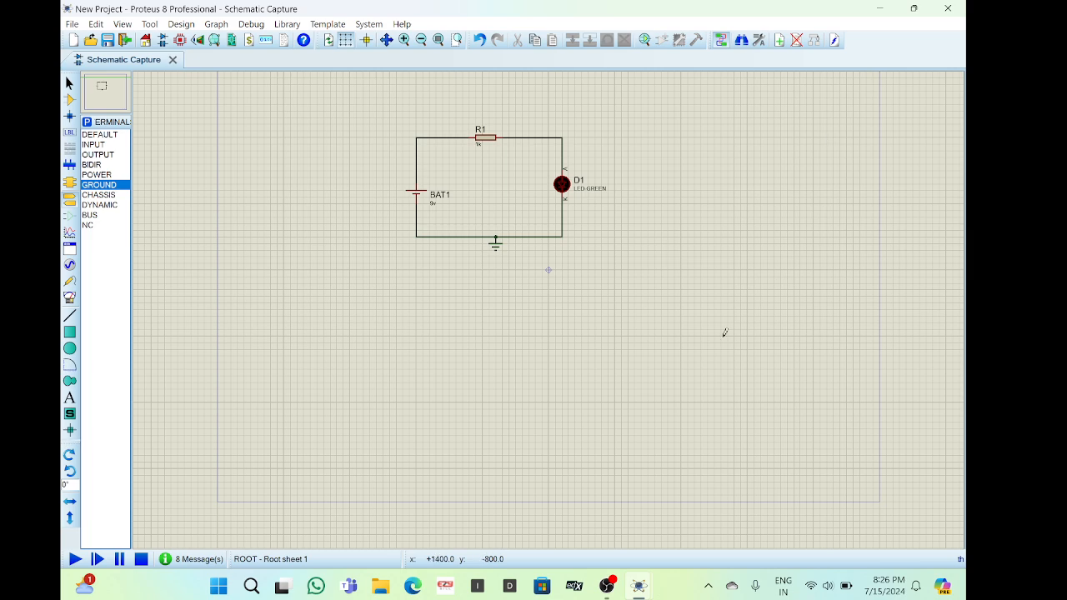
{"action": "left_click_drag", "start_coordinate": [582, 118], "coordinate": [140, 362]}
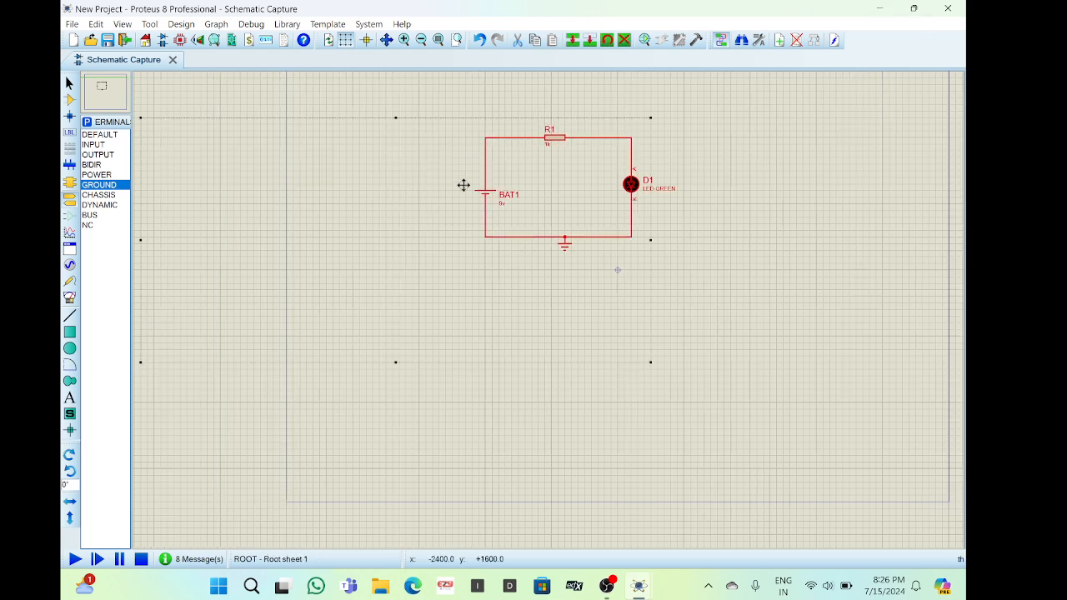
{"action": "left_click", "coordinate": [798, 162]}
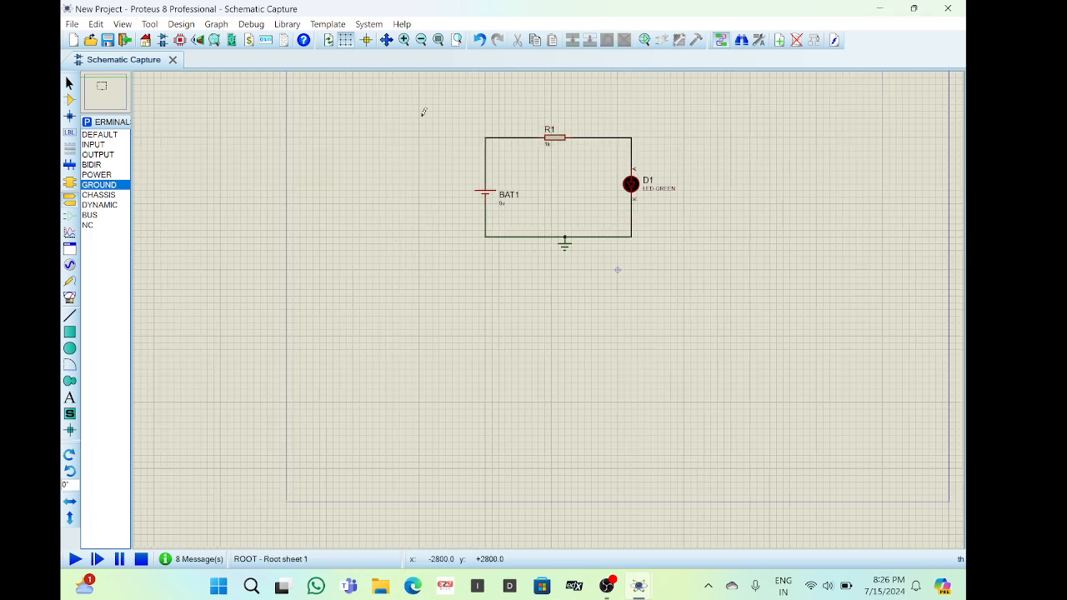
{"action": "left_click_drag", "start_coordinate": [525, 104], "coordinate": [736, 263]}
{"action": "left_click", "coordinate": [797, 212]}
{"action": "left_click", "coordinate": [607, 586]}
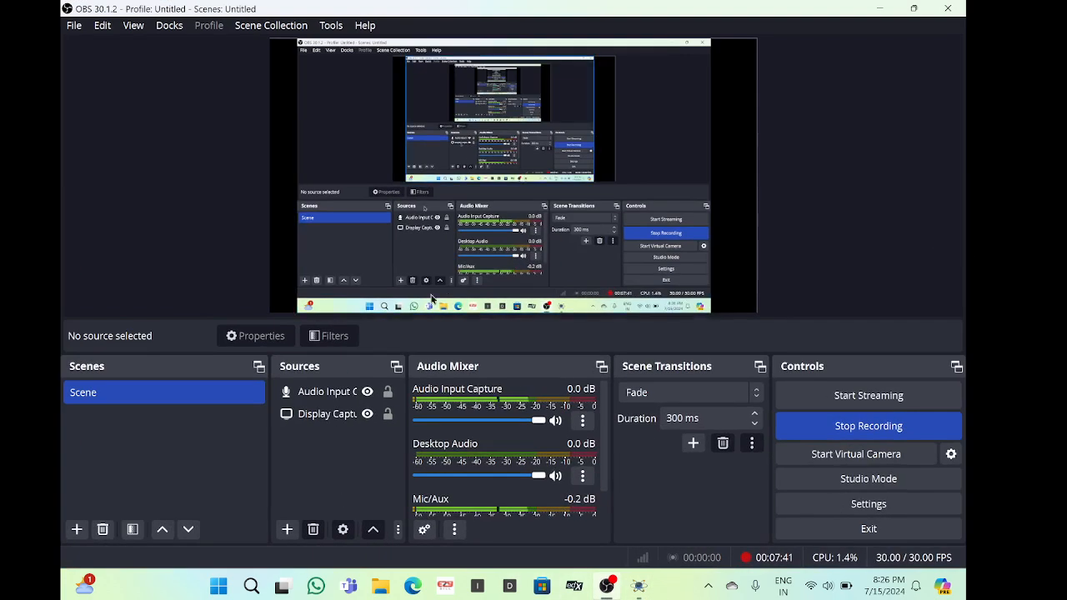